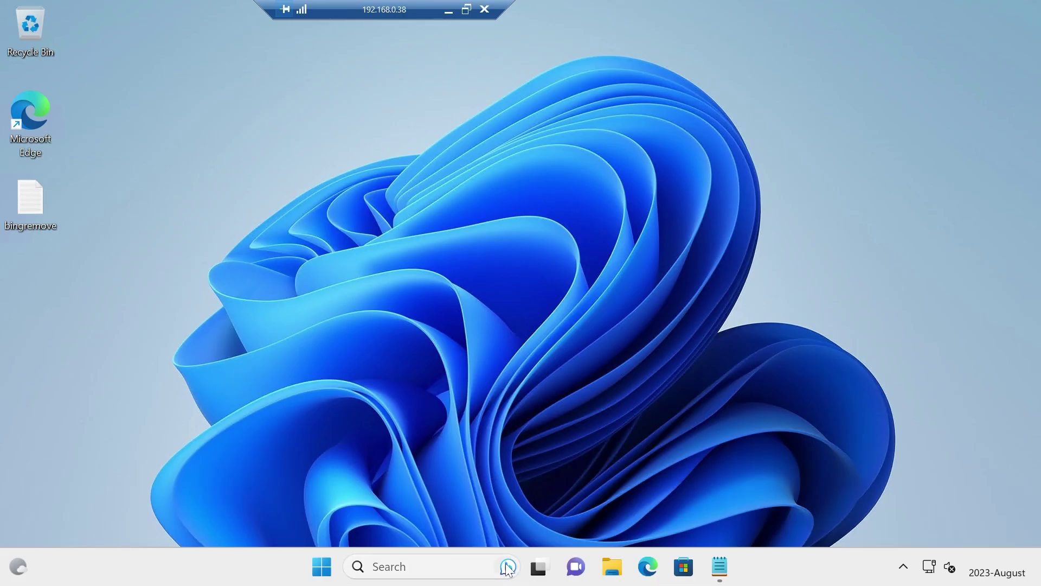
Briefly open and close Bing chat, then search Windows for 'cloud search'
{"action": "left_click", "coordinate": [509, 566]}
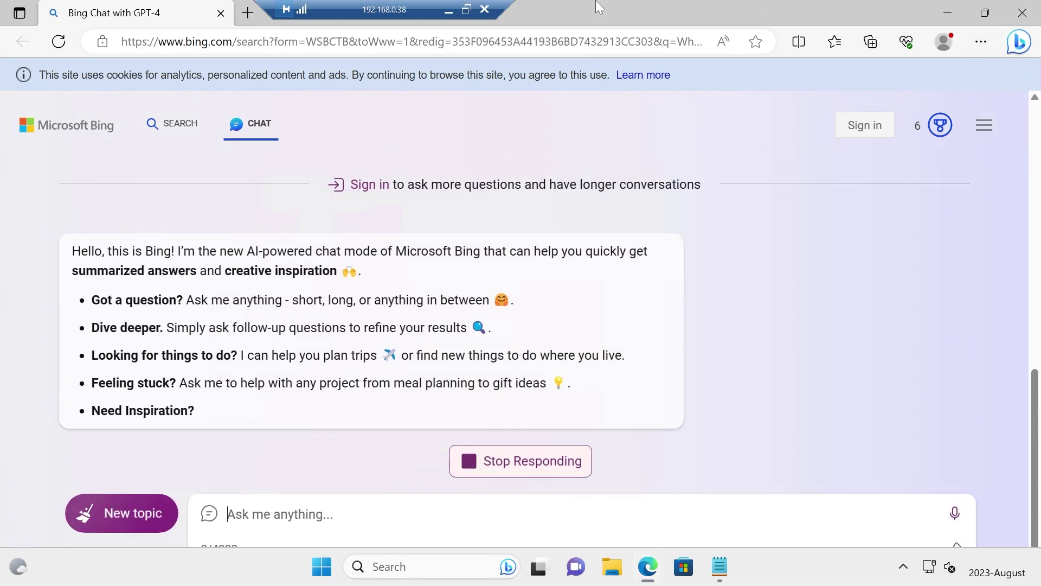
{"action": "left_click", "coordinate": [1016, 21]}
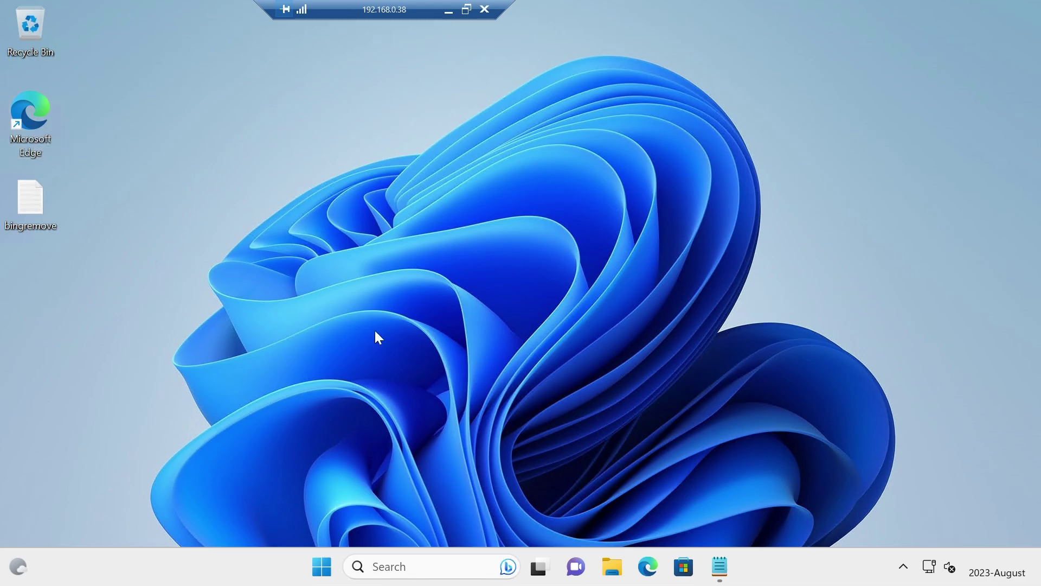
{"action": "left_click", "coordinate": [395, 567]}
{"action": "scroll", "coordinate": [950, 391], "scroll_direction": "down", "scroll_amount": 2}
{"action": "scroll", "coordinate": [946, 378], "scroll_direction": "up", "scroll_amount": 2}
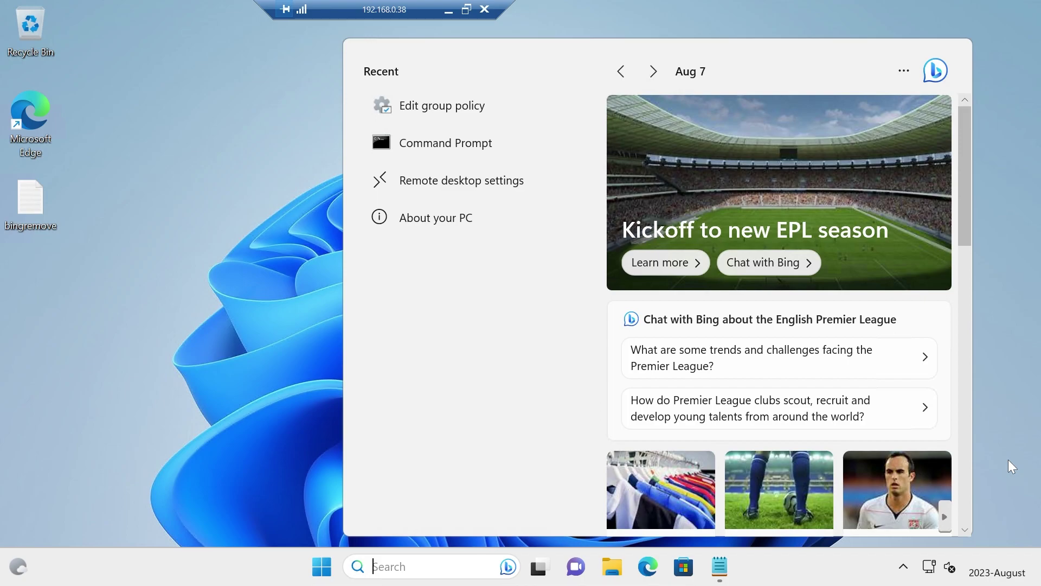
{"action": "type", "text": "cloud search"}
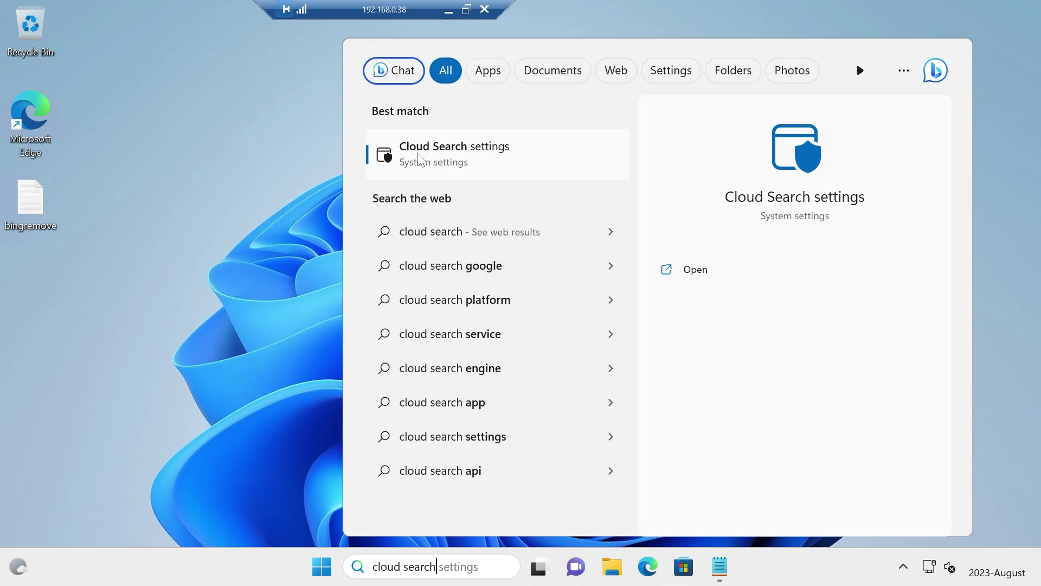
Turn off cloud content search for the Microsoft account and work or school accounts
{"action": "left_click", "coordinate": [460, 154]}
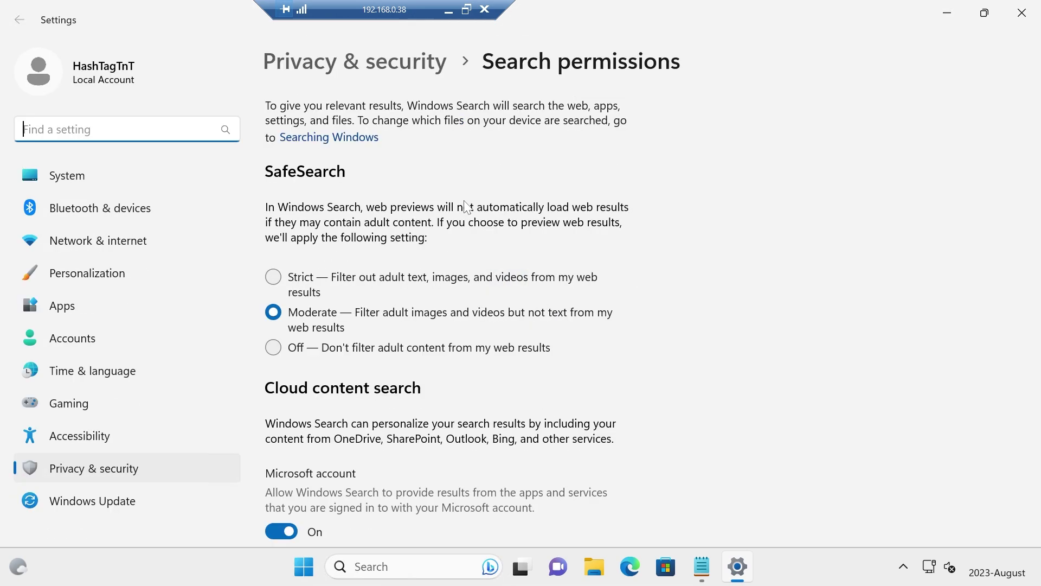
{"action": "scroll", "coordinate": [708, 405], "scroll_direction": "down", "scroll_amount": 2}
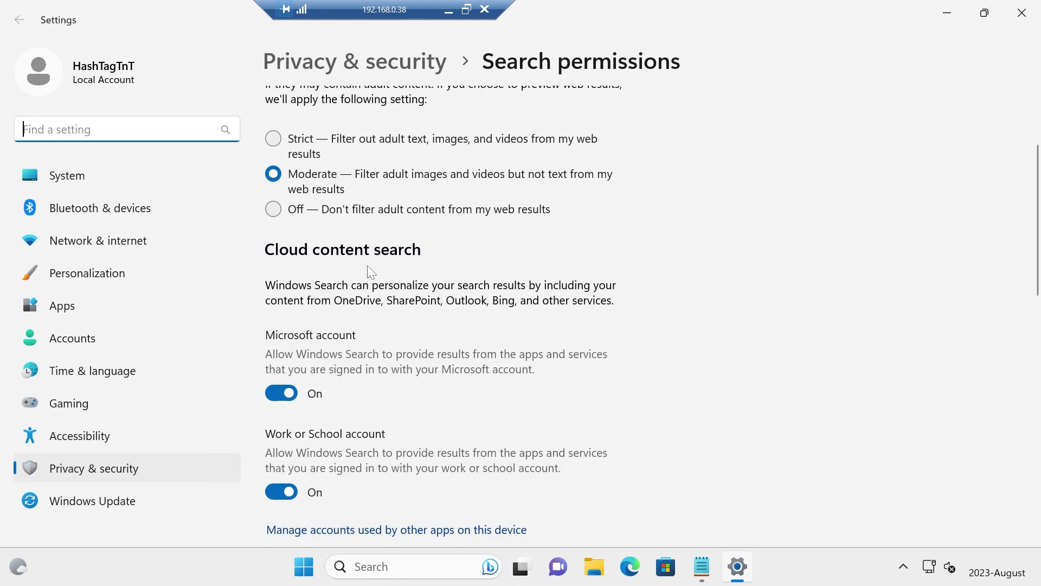
{"action": "left_click", "coordinate": [278, 393]}
{"action": "scroll", "coordinate": [379, 432], "scroll_direction": "down", "scroll_amount": 1}
{"action": "left_click", "coordinate": [278, 422]}
Switch off Show search highlights and close Settings
{"action": "scroll", "coordinate": [500, 403], "scroll_direction": "down", "scroll_amount": 1}
{"action": "scroll", "coordinate": [501, 411], "scroll_direction": "down", "scroll_amount": 4}
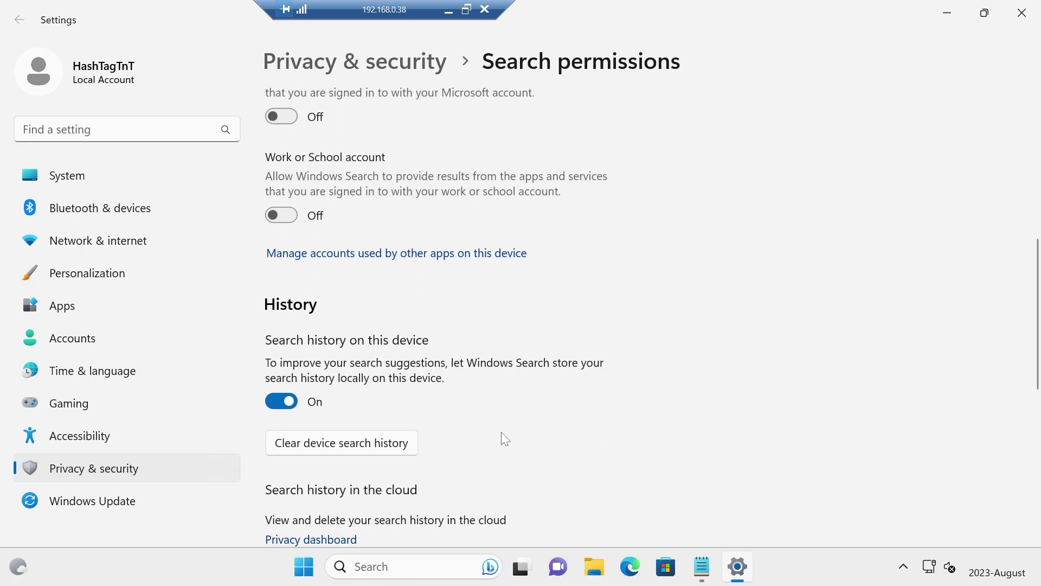
{"action": "scroll", "coordinate": [523, 452], "scroll_direction": "down", "scroll_amount": 3}
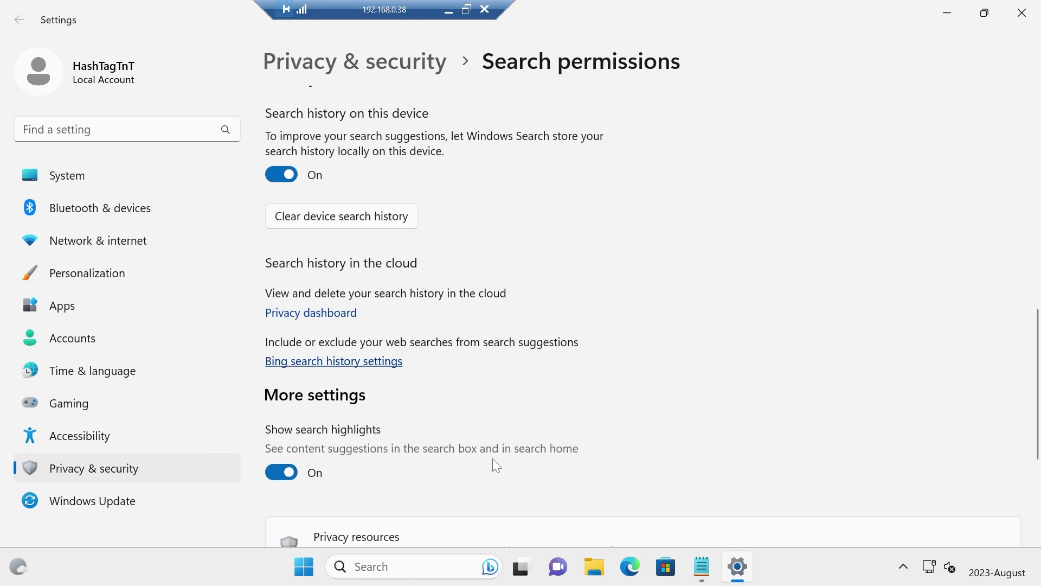
{"action": "left_click", "coordinate": [285, 356]}
{"action": "scroll", "coordinate": [571, 382], "scroll_direction": "up", "scroll_amount": 8}
{"action": "scroll", "coordinate": [571, 383], "scroll_direction": "up", "scroll_amount": 3}
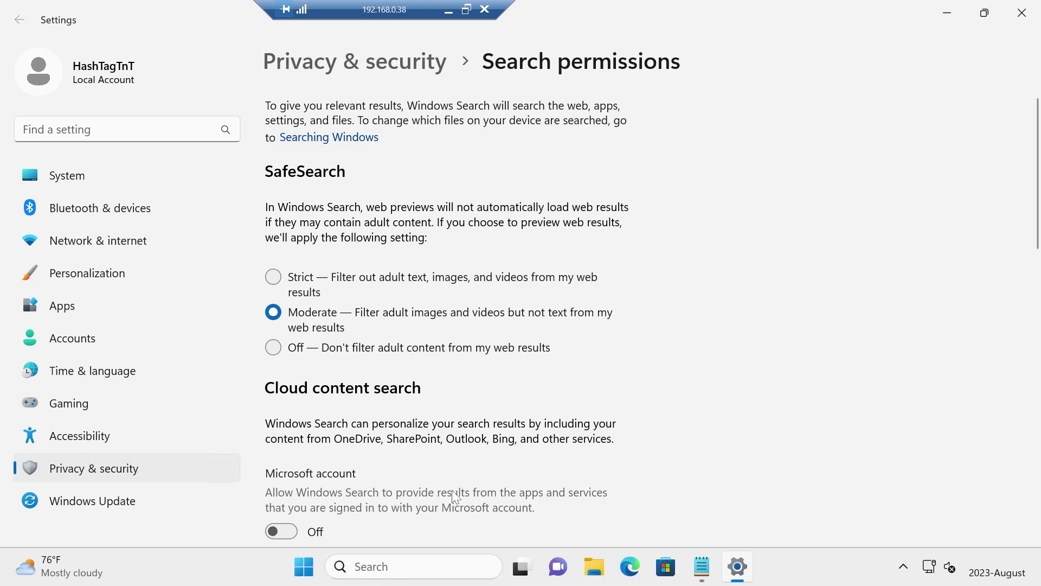
{"action": "left_click", "coordinate": [1022, 13]}
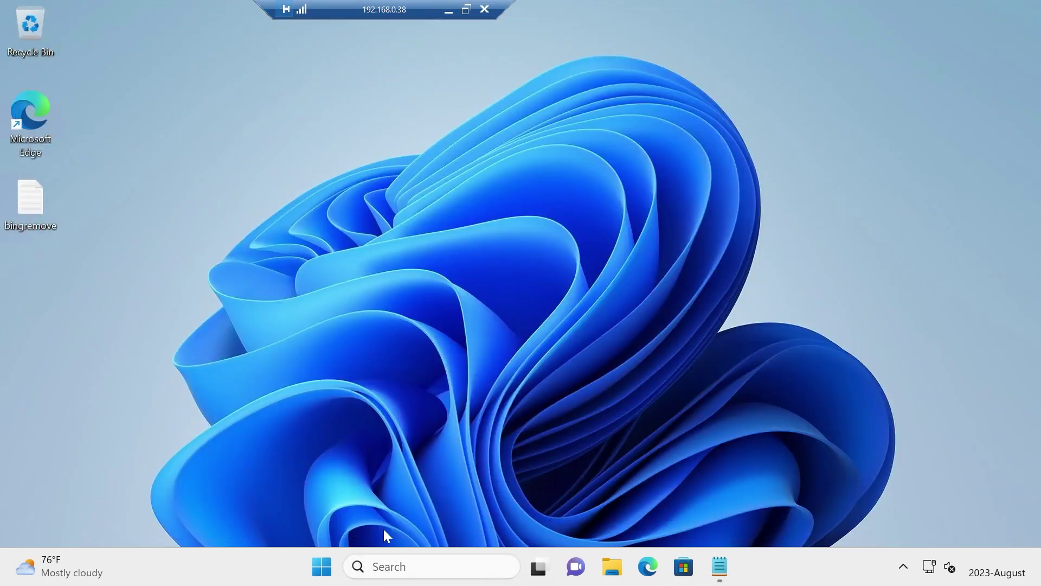
{"action": "key", "text": "super+s"}
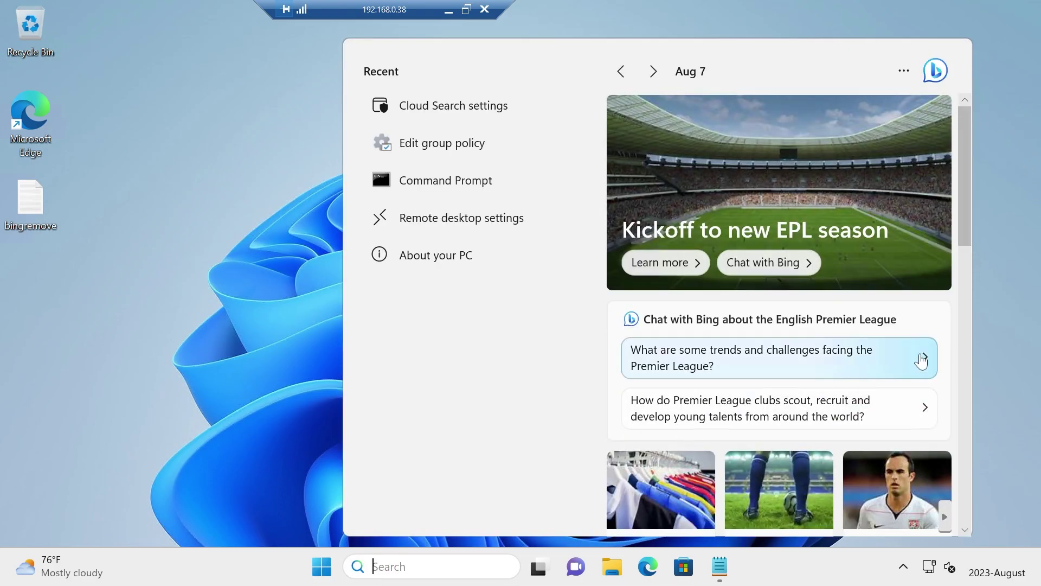
{"action": "left_click", "coordinate": [204, 300]}
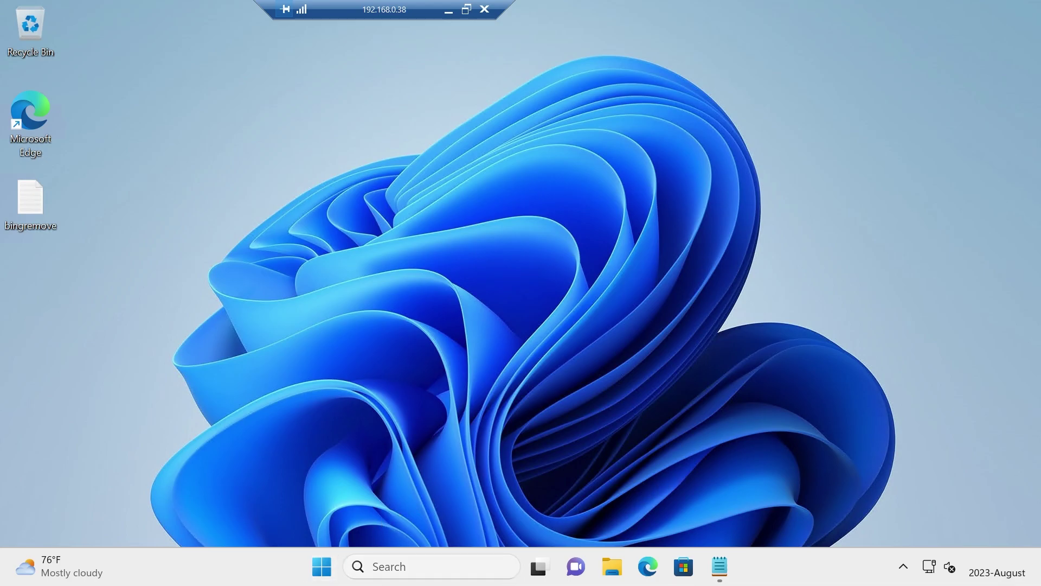
{"action": "left_click", "coordinate": [421, 569]}
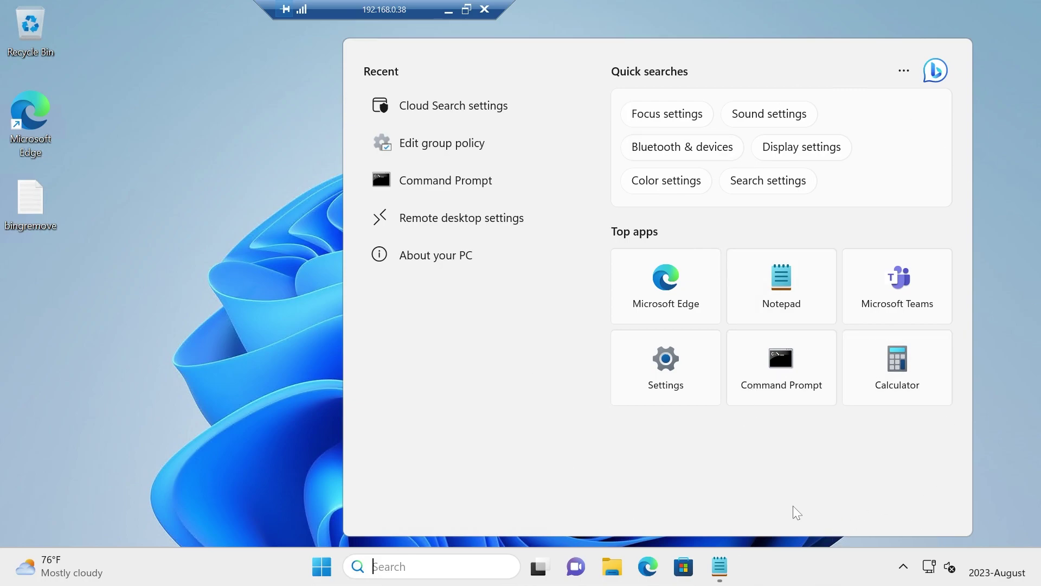
{"action": "left_click", "coordinate": [203, 412]}
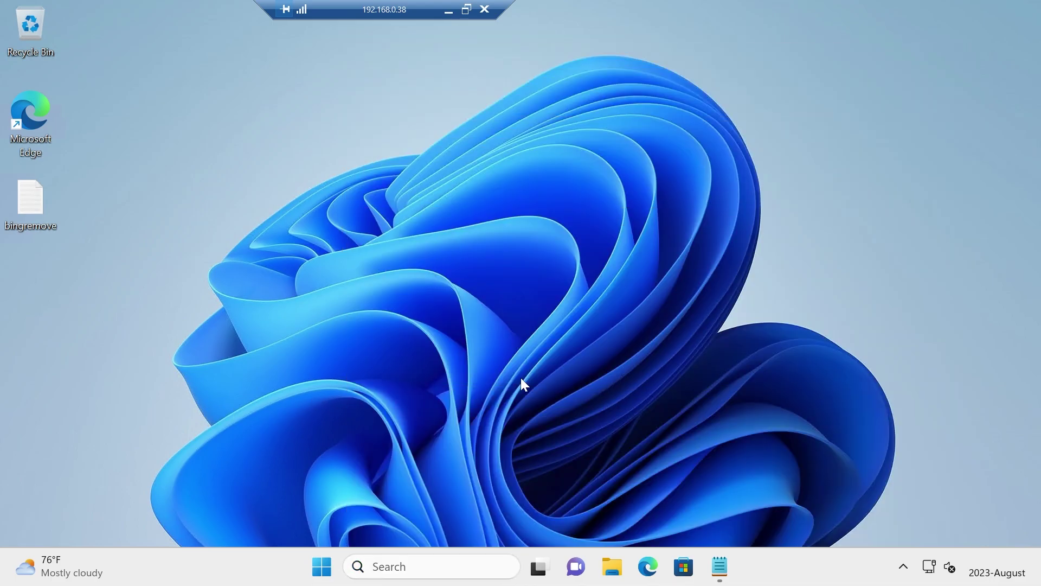
Launch Edge and set the new tab page layout to Custom with quick links off
{"action": "double_click", "coordinate": [38, 118]}
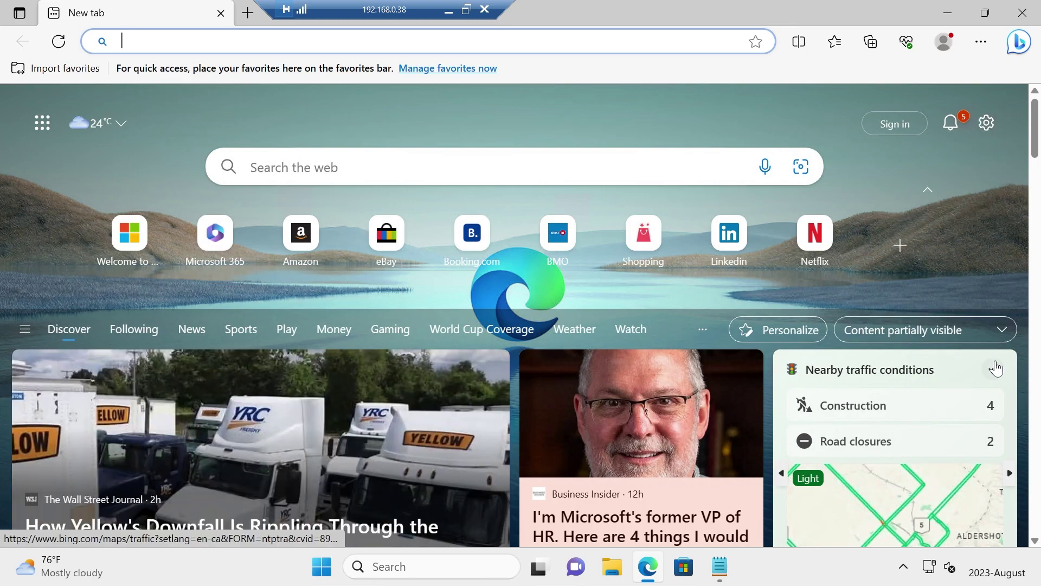
{"action": "left_click", "coordinate": [994, 368]}
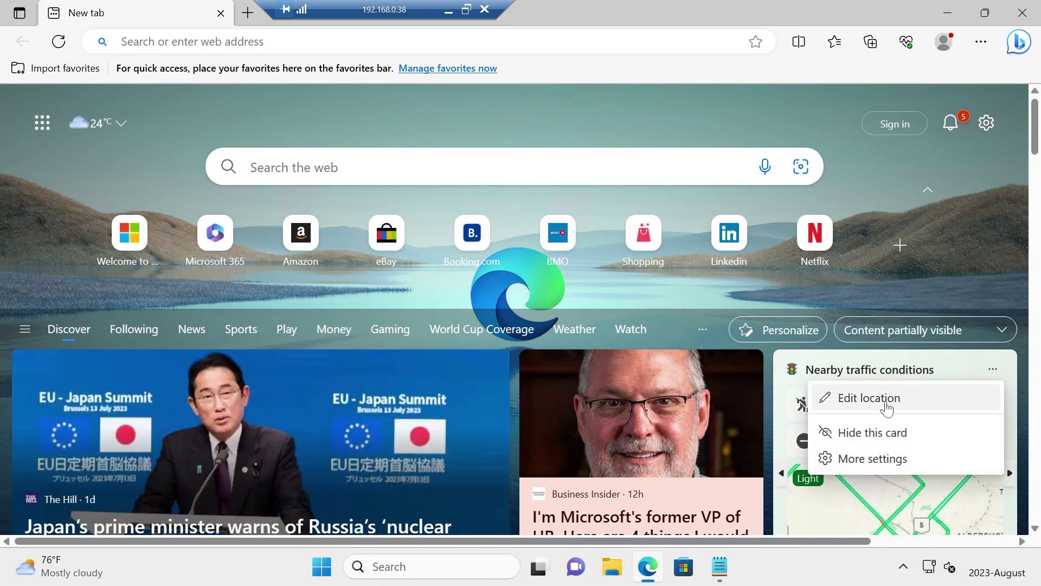
{"action": "key", "text": "Escape"}
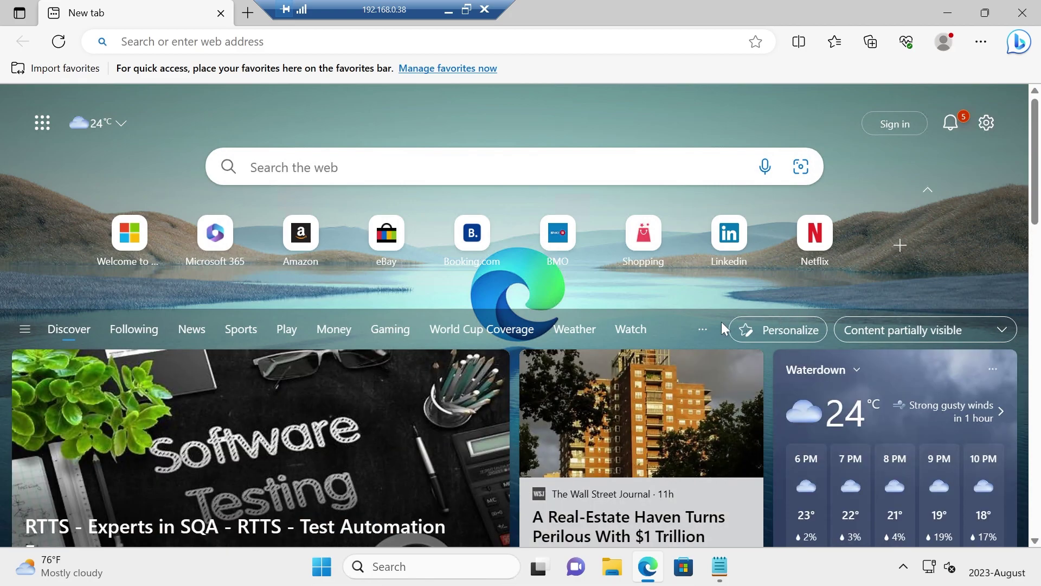
{"action": "left_click", "coordinate": [987, 124]}
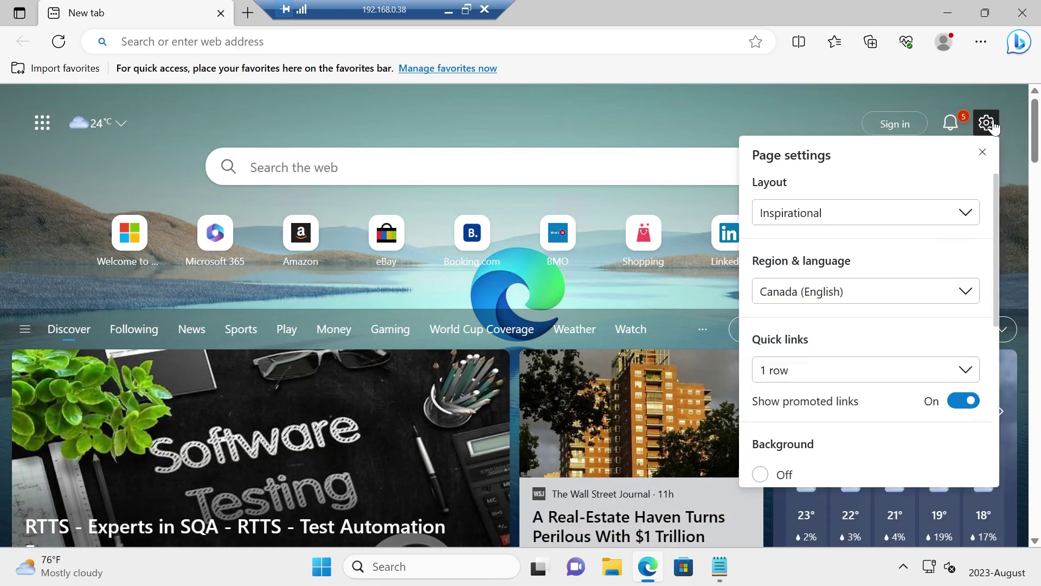
{"action": "left_click", "coordinate": [902, 220]}
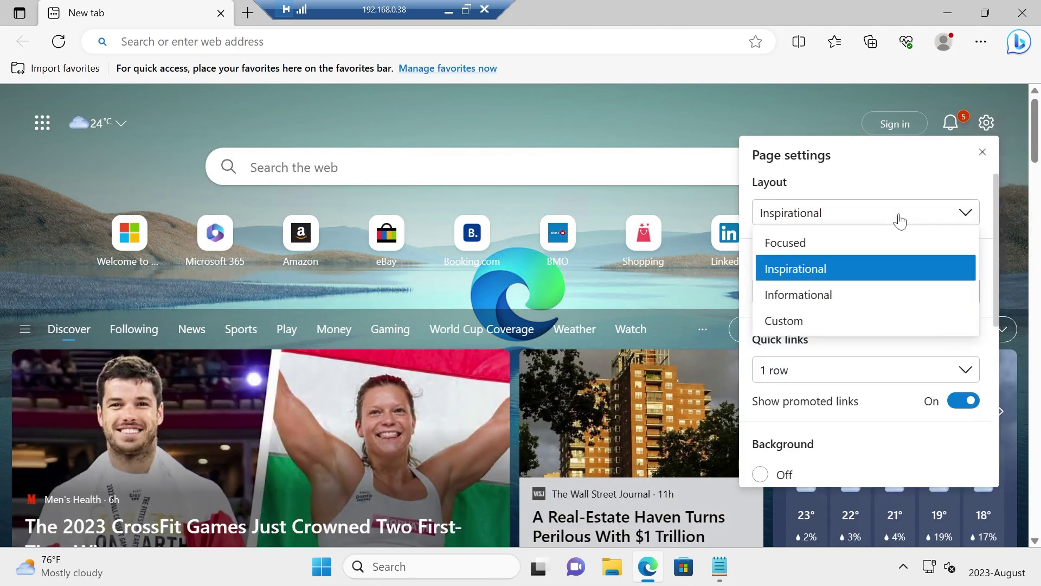
{"action": "left_click", "coordinate": [806, 321]}
{"action": "left_click", "coordinate": [865, 371]}
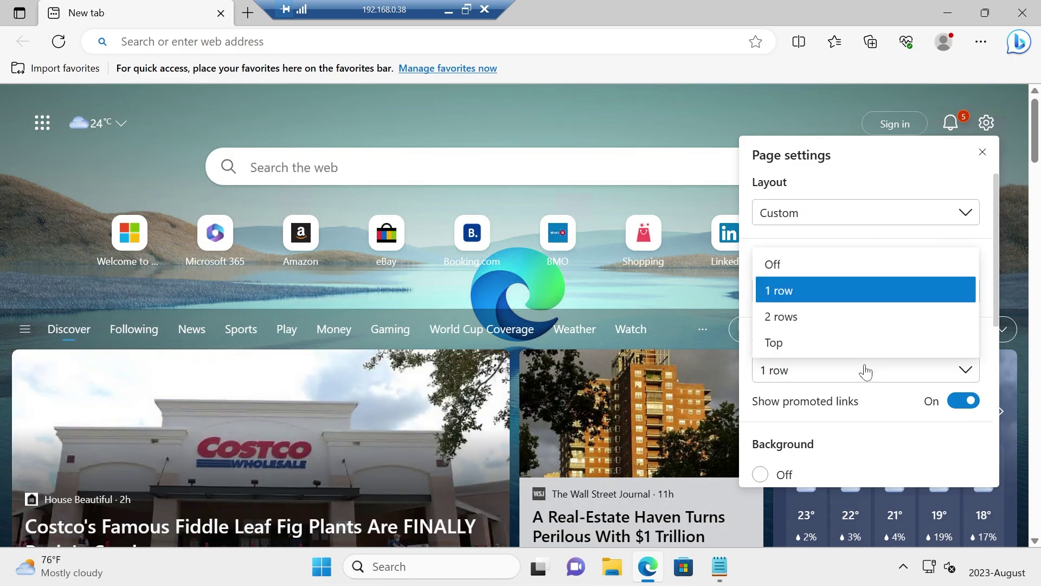
{"action": "left_click", "coordinate": [803, 266]}
Turn off the new tab background, greeting and news content
{"action": "scroll", "coordinate": [864, 359], "scroll_direction": "down", "scroll_amount": 3}
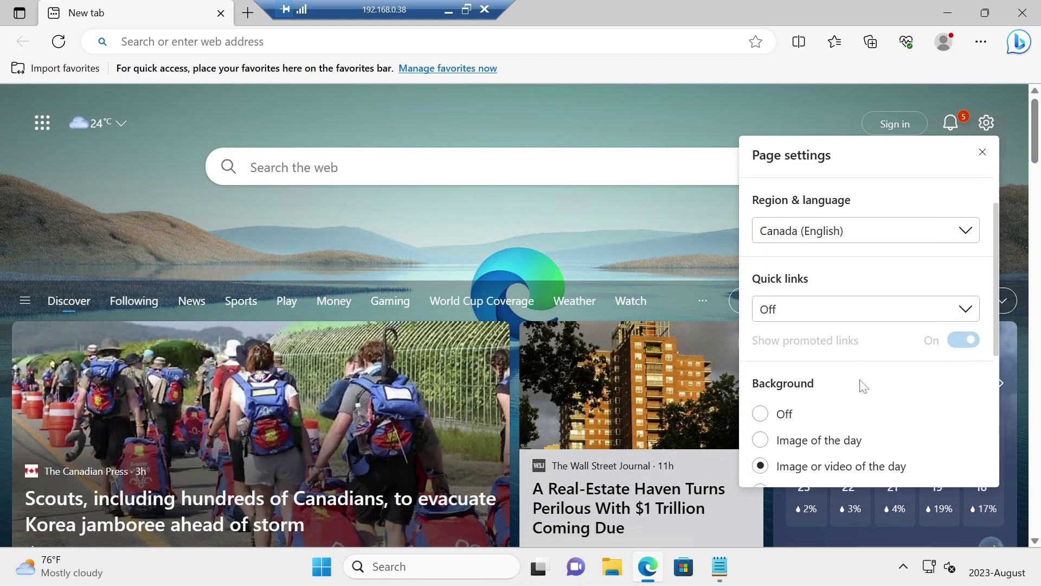
{"action": "left_click", "coordinate": [785, 335]}
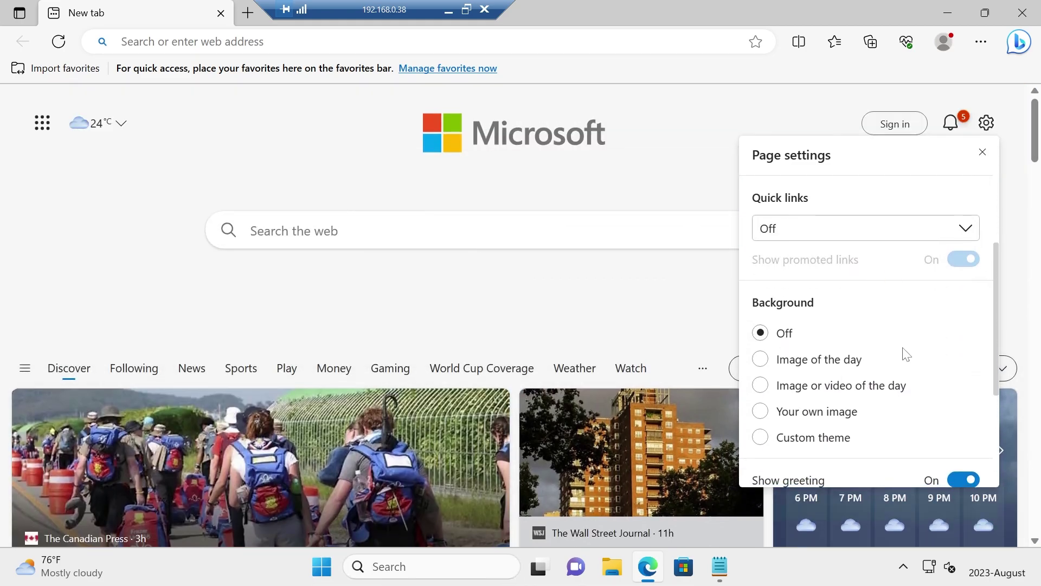
{"action": "scroll", "coordinate": [904, 354], "scroll_direction": "down", "scroll_amount": 4}
{"action": "left_click", "coordinate": [963, 295]}
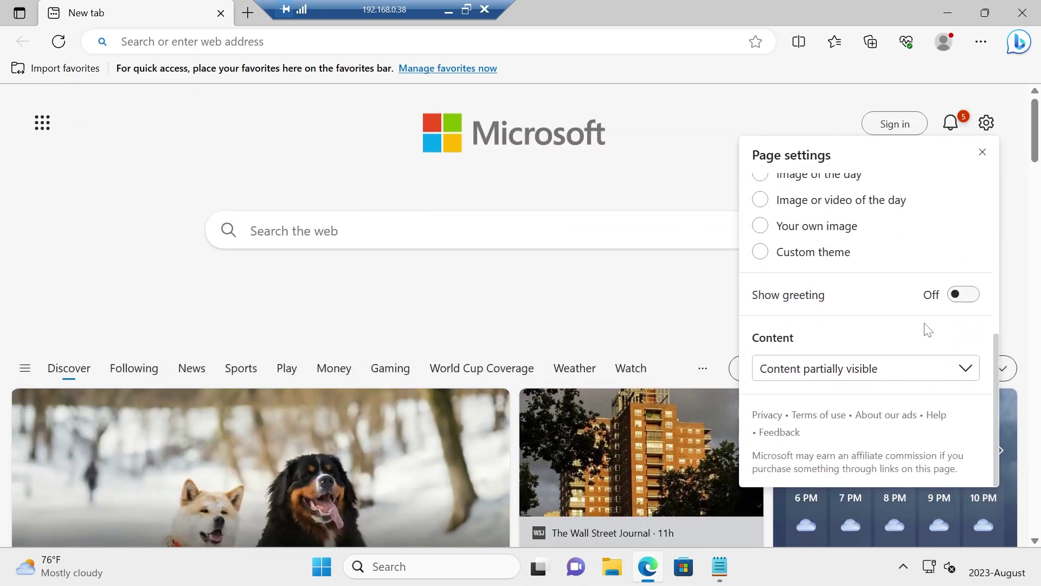
{"action": "left_click", "coordinate": [895, 365]}
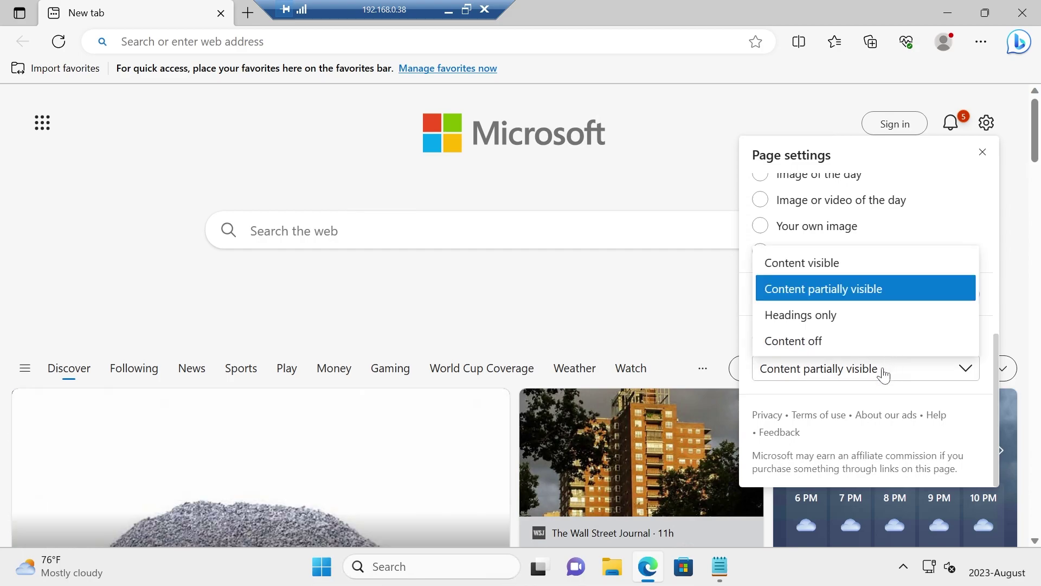
{"action": "left_click", "coordinate": [803, 346]}
{"action": "left_click", "coordinate": [515, 454]}
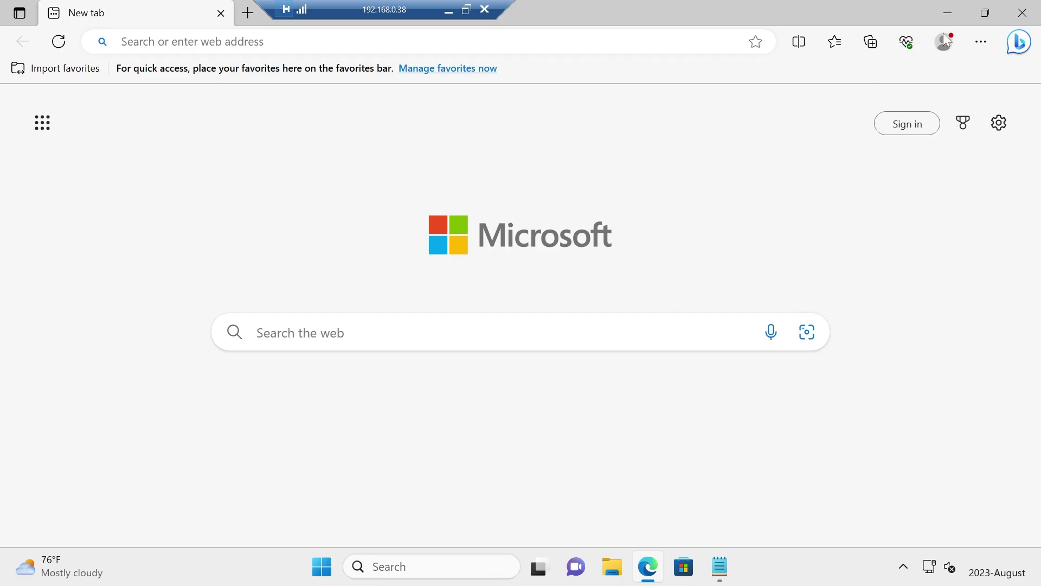
Relaunch Edge, confirm the stripped new tab settings persisted, and open the Settings and more menu
{"action": "left_click", "coordinate": [1023, 13]}
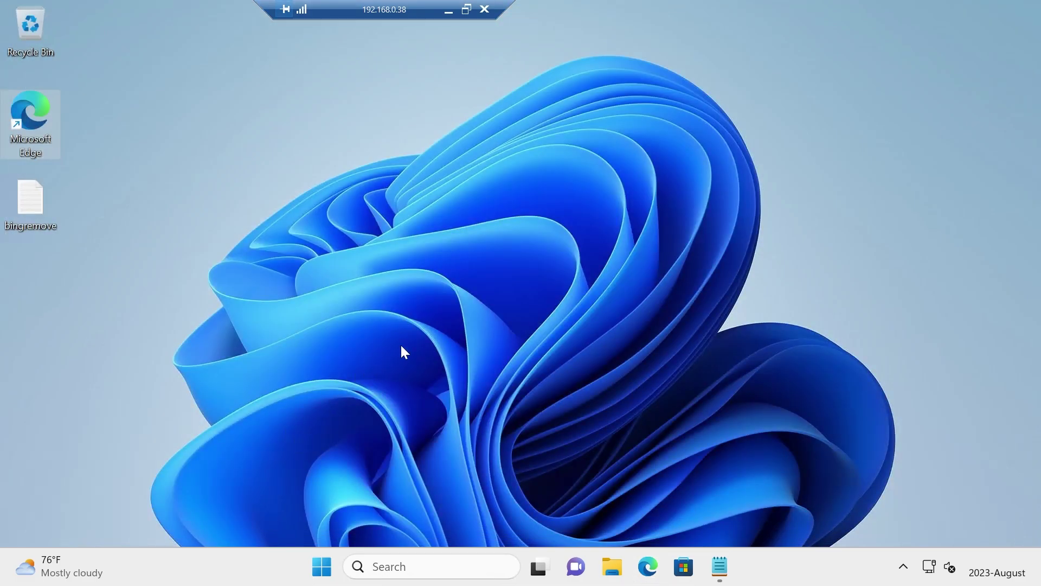
{"action": "double_click", "coordinate": [36, 123]}
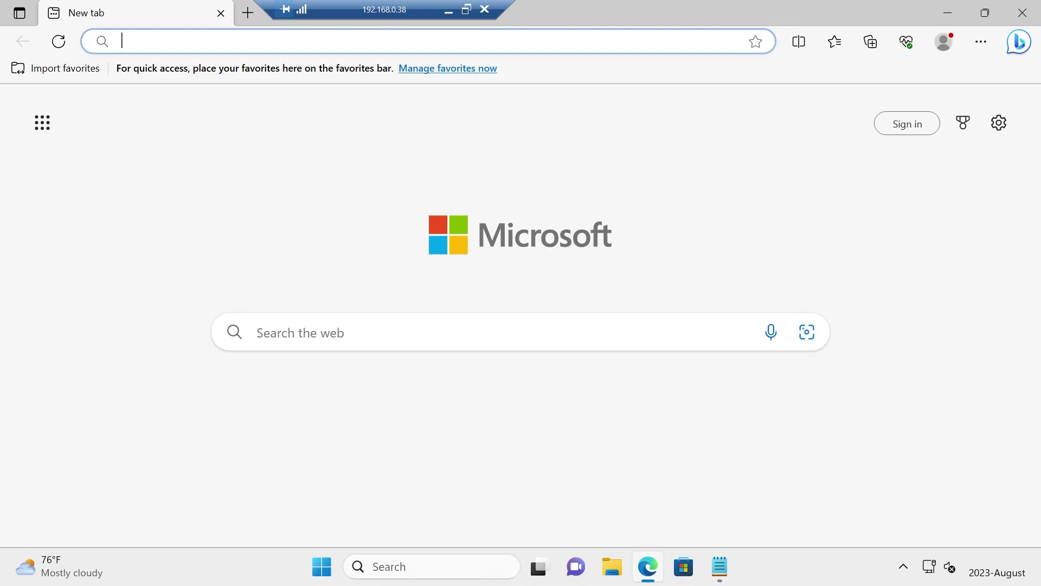
{"action": "left_click", "coordinate": [1000, 124]}
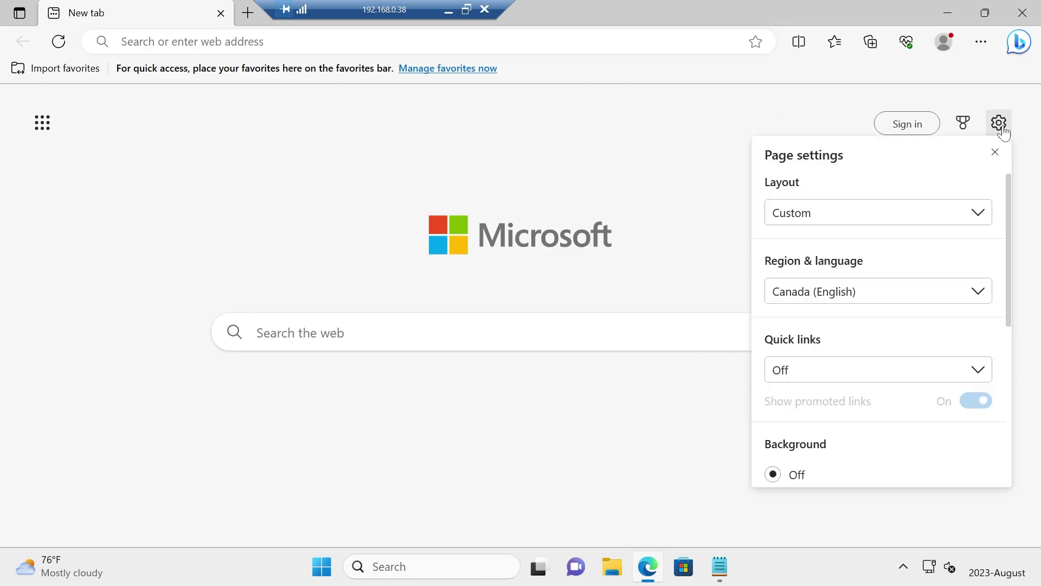
{"action": "left_click", "coordinate": [500, 141]}
{"action": "left_click", "coordinate": [228, 45]}
{"action": "left_click", "coordinate": [981, 42]}
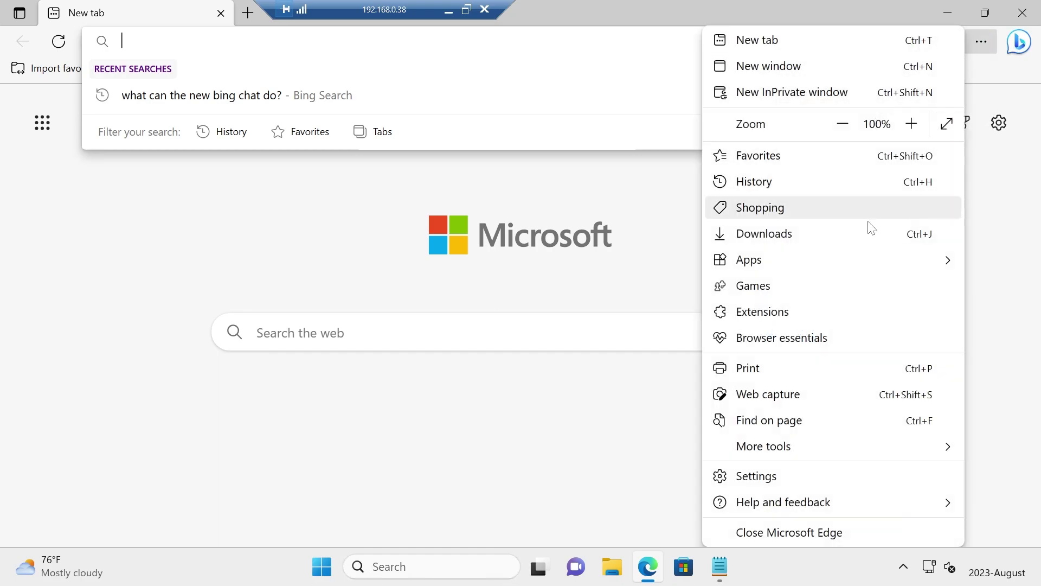
Set Edge to open google.ca at startup
{"action": "left_click", "coordinate": [767, 476]}
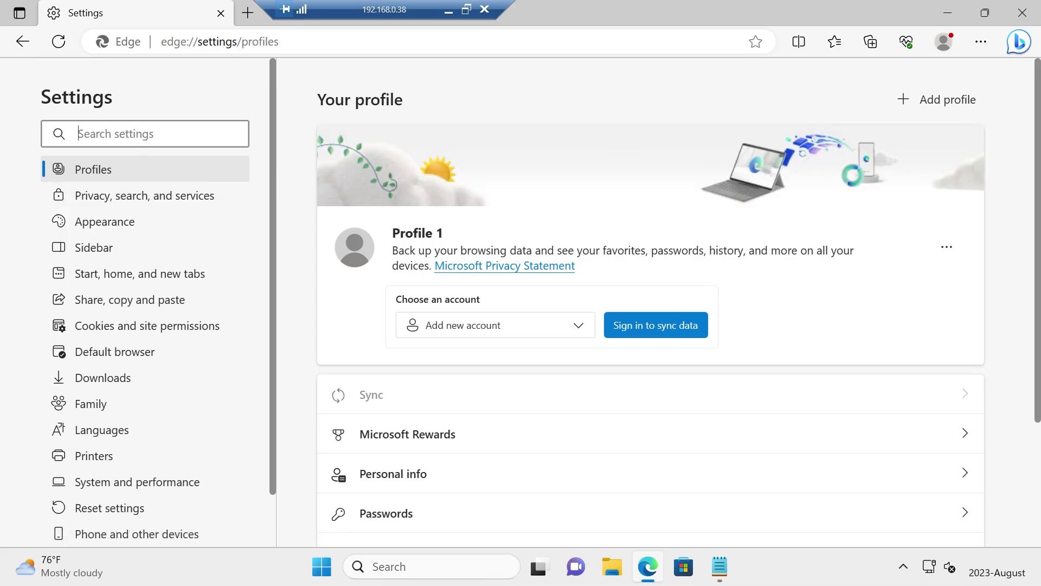
{"action": "left_click", "coordinate": [150, 273]}
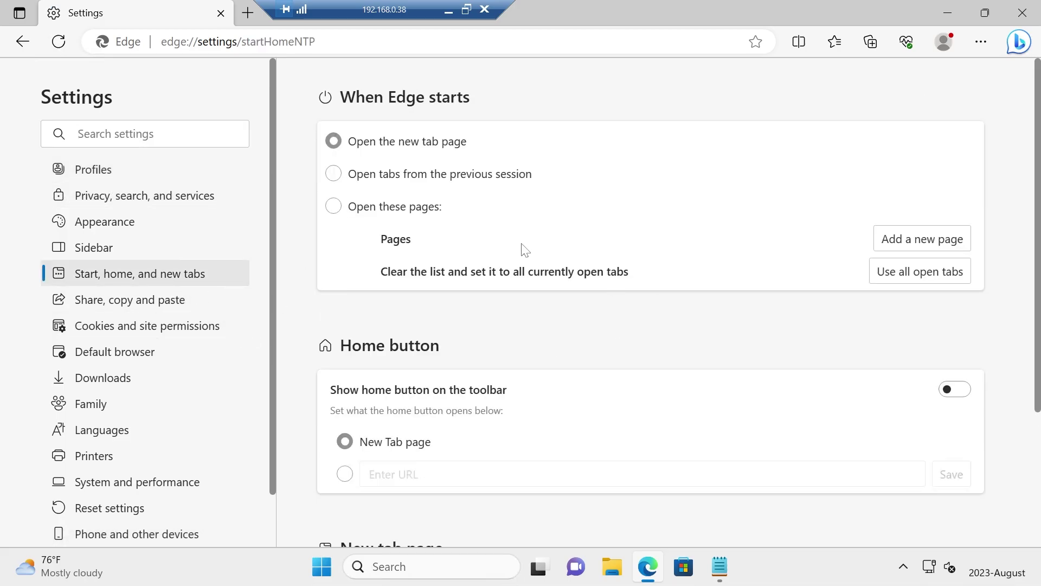
{"action": "left_click", "coordinate": [333, 207]}
{"action": "left_click", "coordinate": [890, 238]}
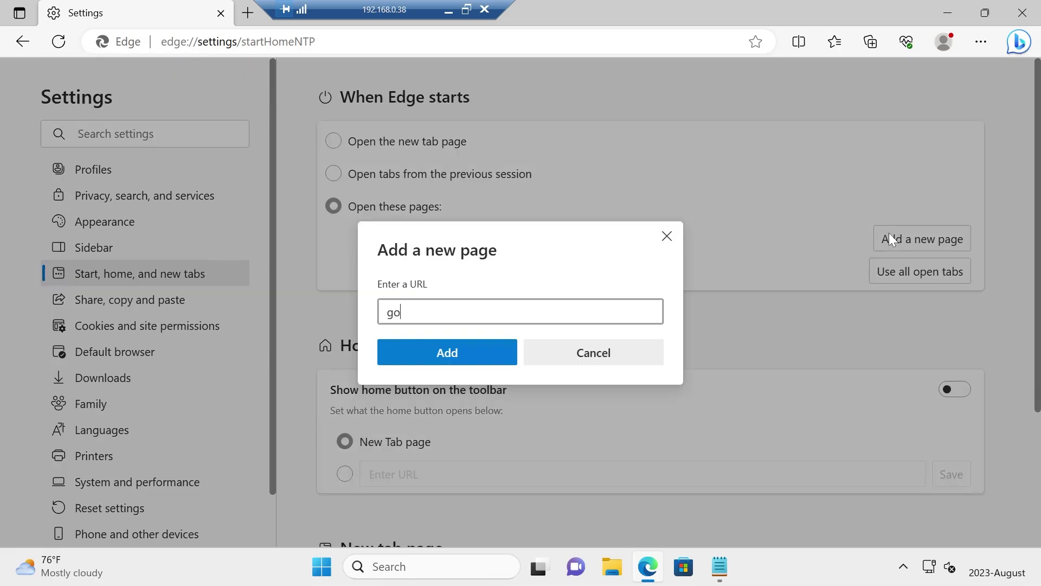
{"action": "key", "text": "ctrl+a"}
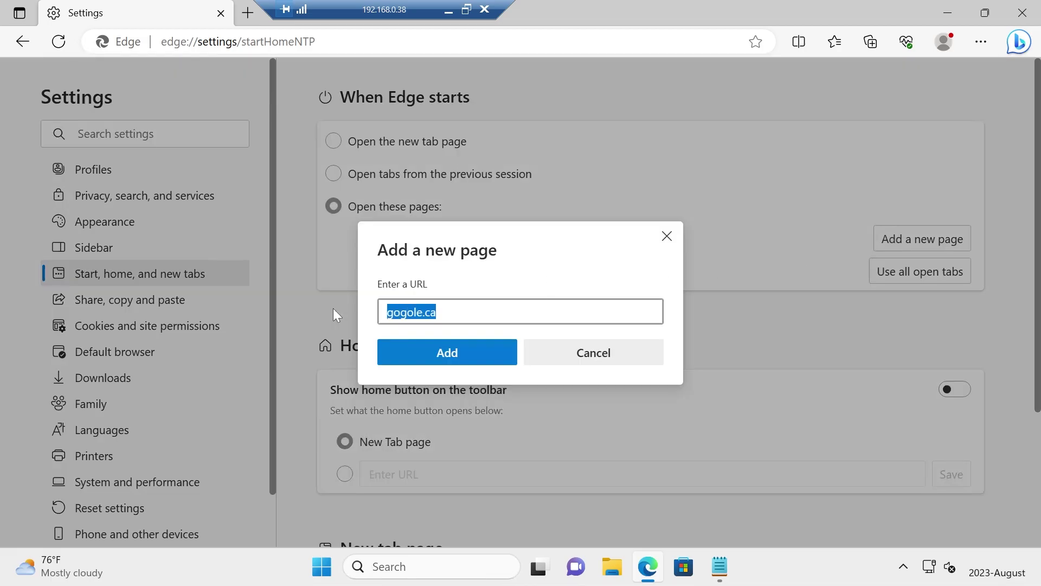
{"action": "type", "text": "google.ca"}
{"action": "left_click", "coordinate": [447, 353]}
Set the Home button to the custom address google.ca and save it
{"action": "scroll", "coordinate": [541, 437], "scroll_direction": "down", "scroll_amount": 1}
{"action": "scroll", "coordinate": [542, 437], "scroll_direction": "down", "scroll_amount": 1}
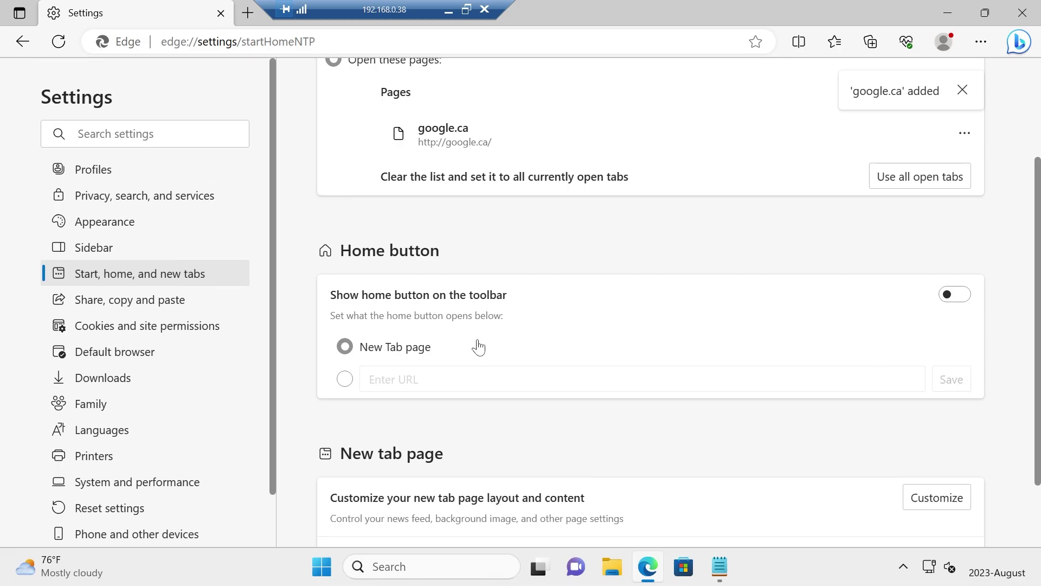
{"action": "left_click", "coordinate": [345, 379]}
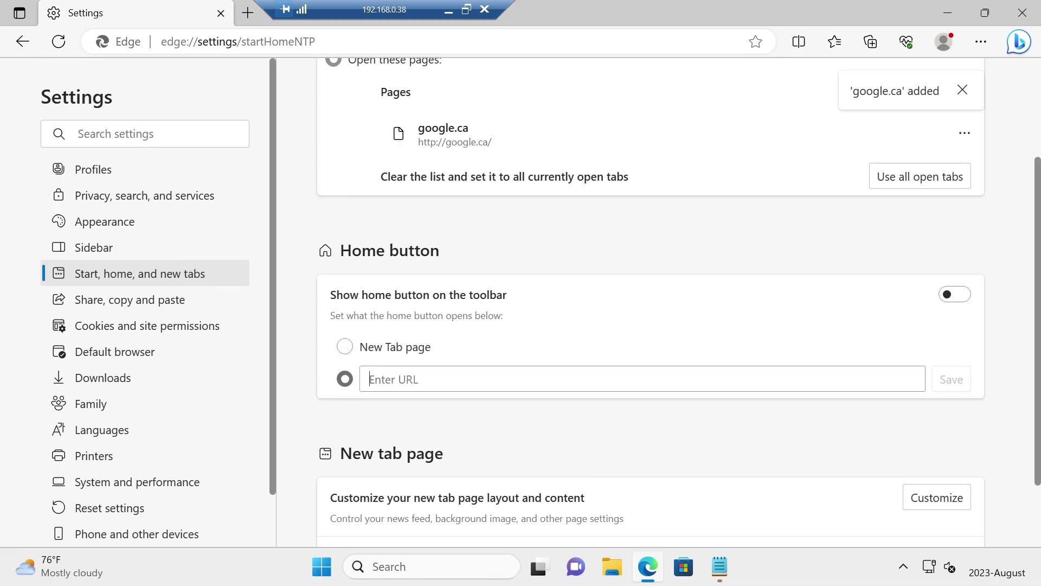
{"action": "type", "text": "google.ca"}
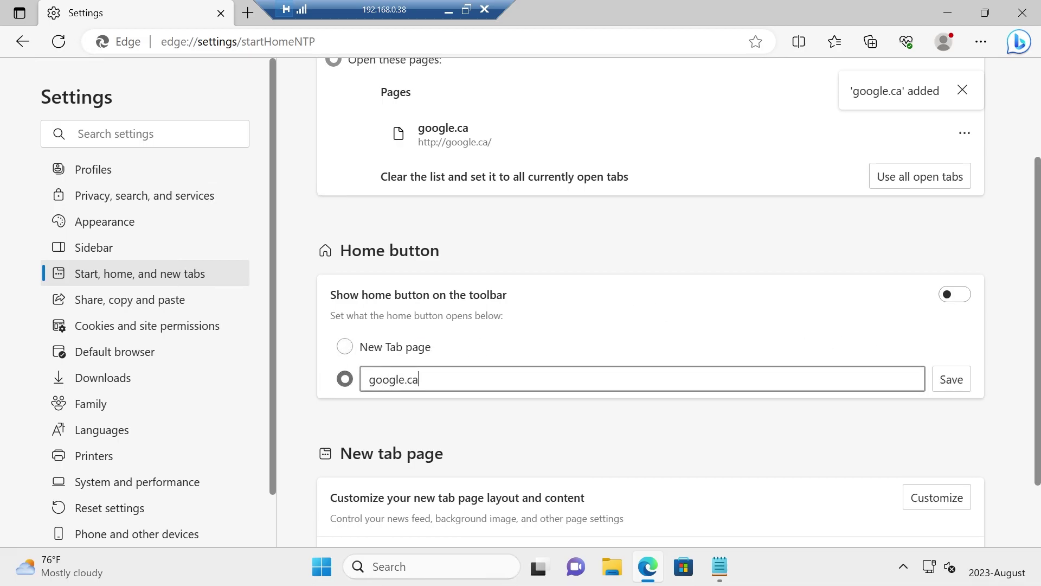
{"action": "left_click", "coordinate": [950, 379]}
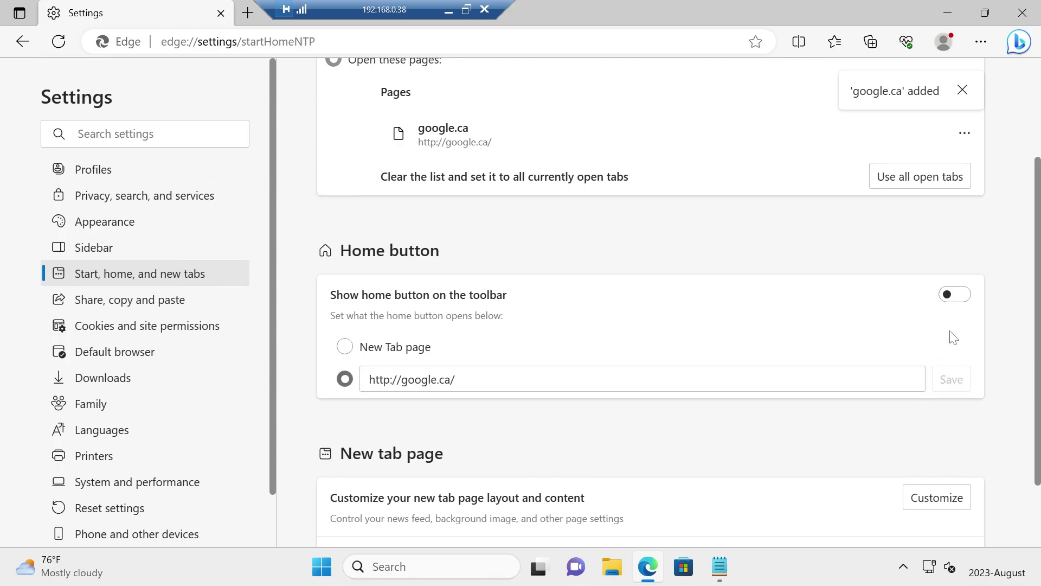
Restart Edge to verify Google loads, dismissing the Google sign-in prompt
{"action": "left_click", "coordinate": [1022, 13]}
{"action": "left_click", "coordinate": [651, 565]}
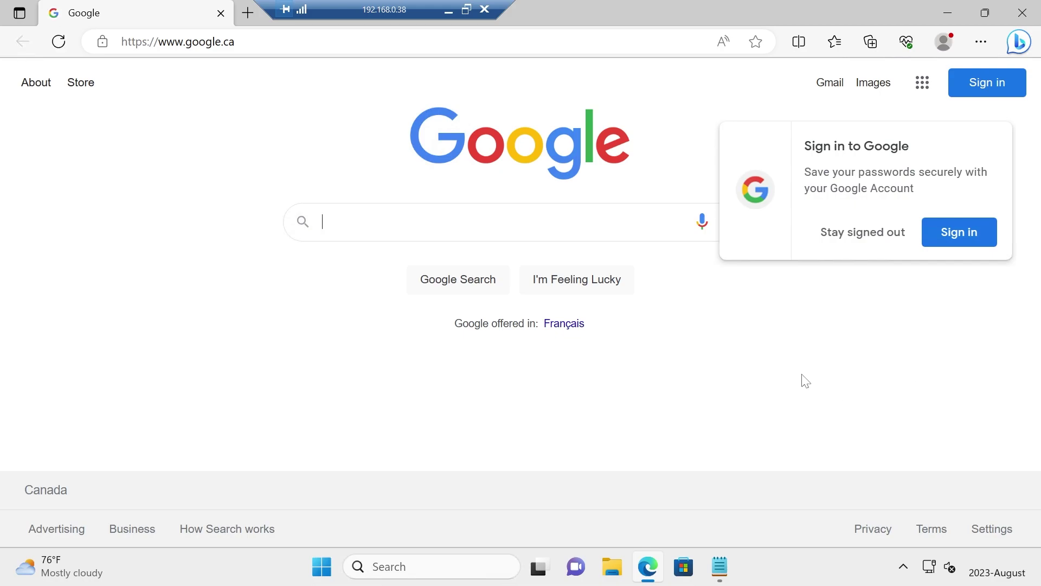
{"action": "left_click", "coordinate": [855, 236]}
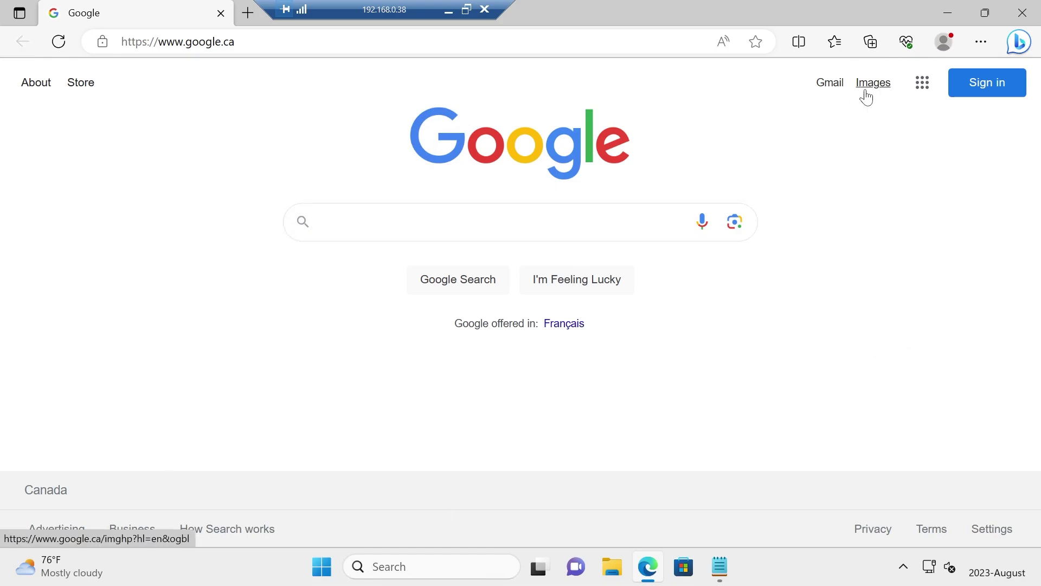
{"action": "left_click", "coordinate": [441, 566]}
{"action": "left_click", "coordinate": [174, 255]}
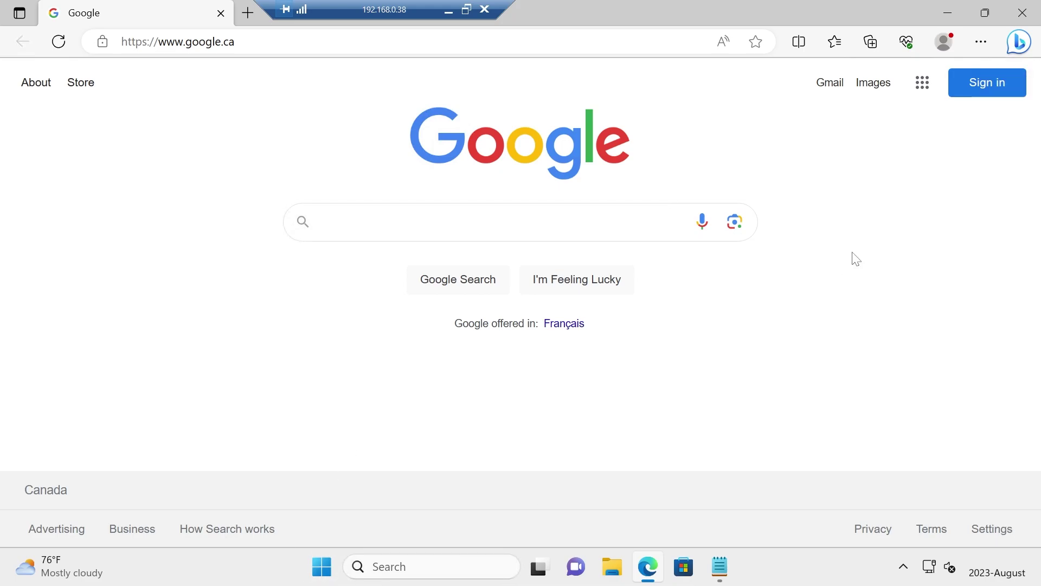
{"action": "mouse_move", "coordinate": [1018, 46]}
Close Edge and launch regedit from the Run prompt, approving the administrator request
{"action": "mouse_move", "coordinate": [1021, 43]}
{"action": "left_click", "coordinate": [1022, 12]}
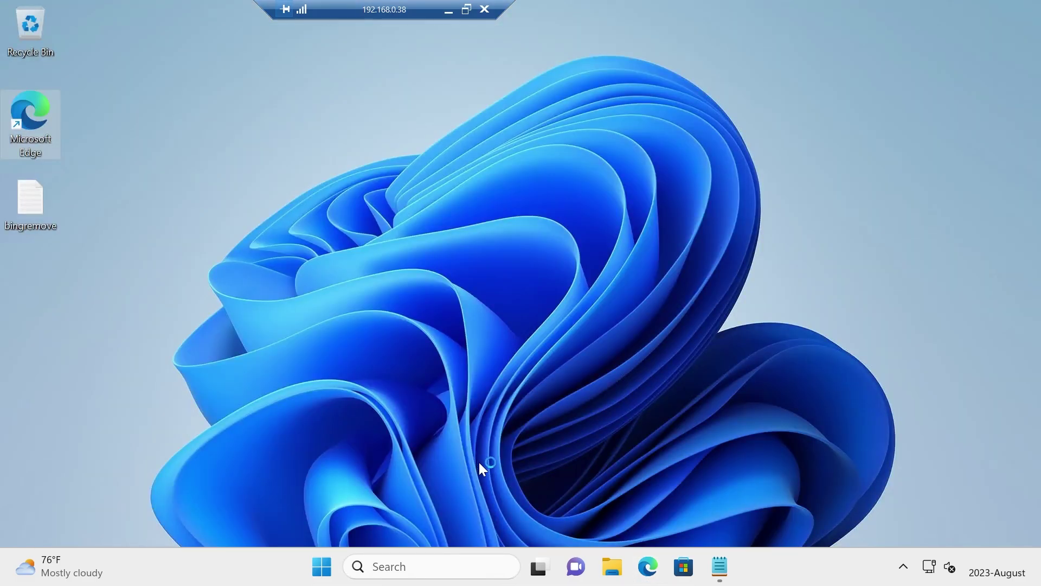
{"action": "key", "text": "super+s"}
{"action": "type", "text": "rege"}
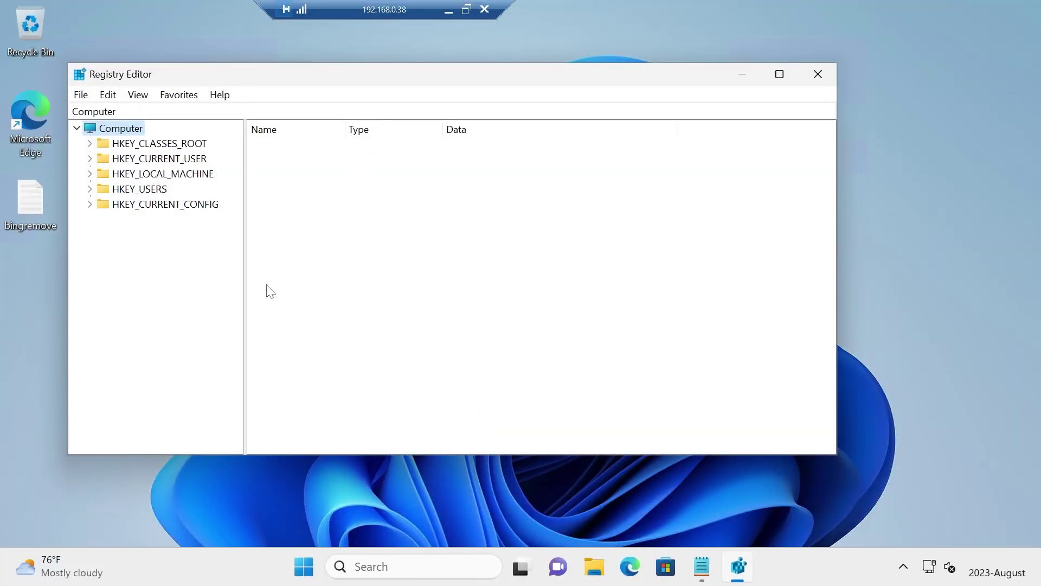
{"action": "left_click_drag", "start_coordinate": [326, 78], "coordinate": [357, 74]}
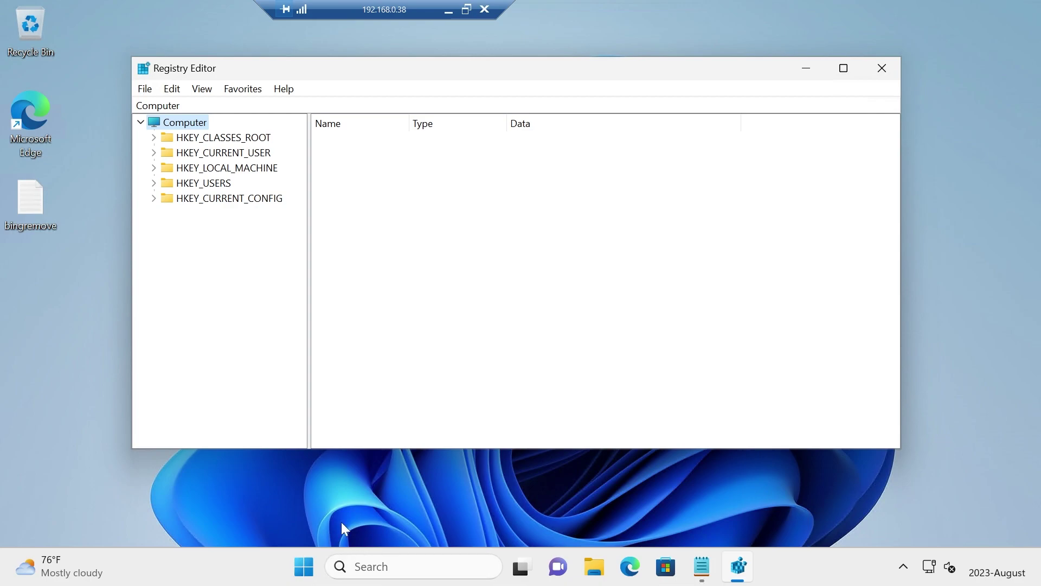
{"action": "key", "text": "super+r"}
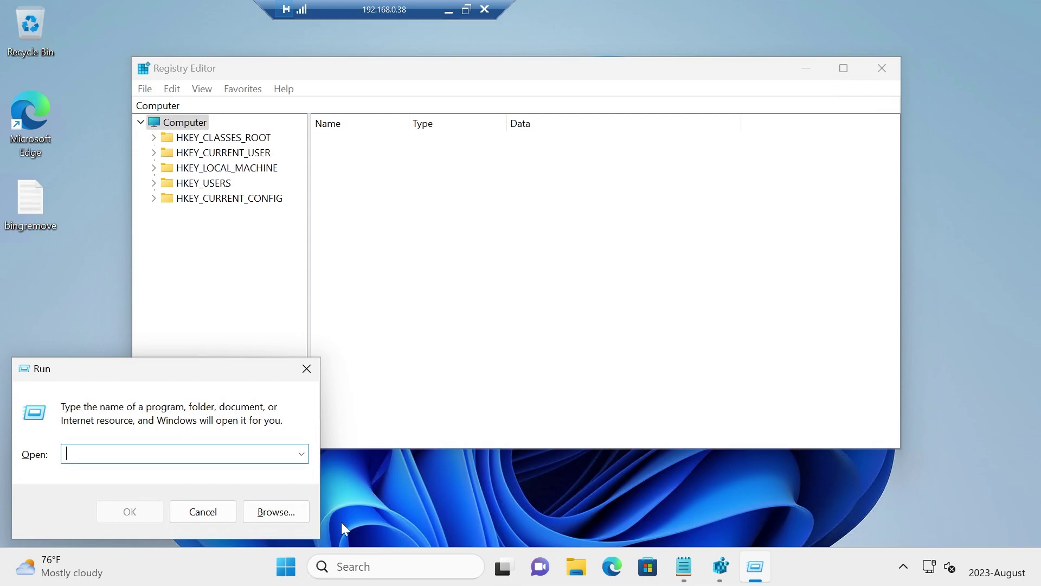
{"action": "type", "text": "regedit"}
{"action": "left_click", "coordinate": [115, 513]}
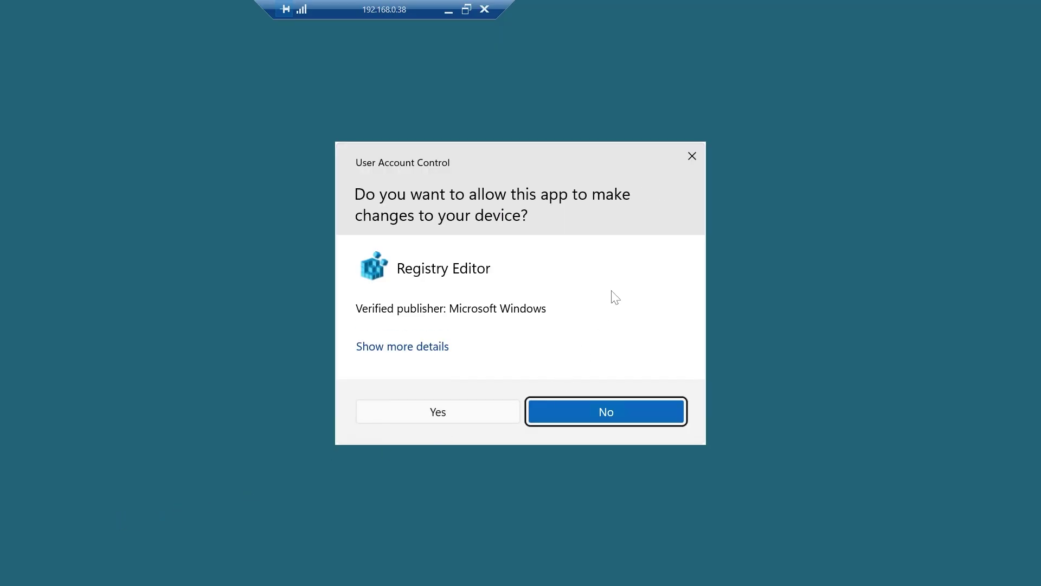
{"action": "key", "text": "alt+y"}
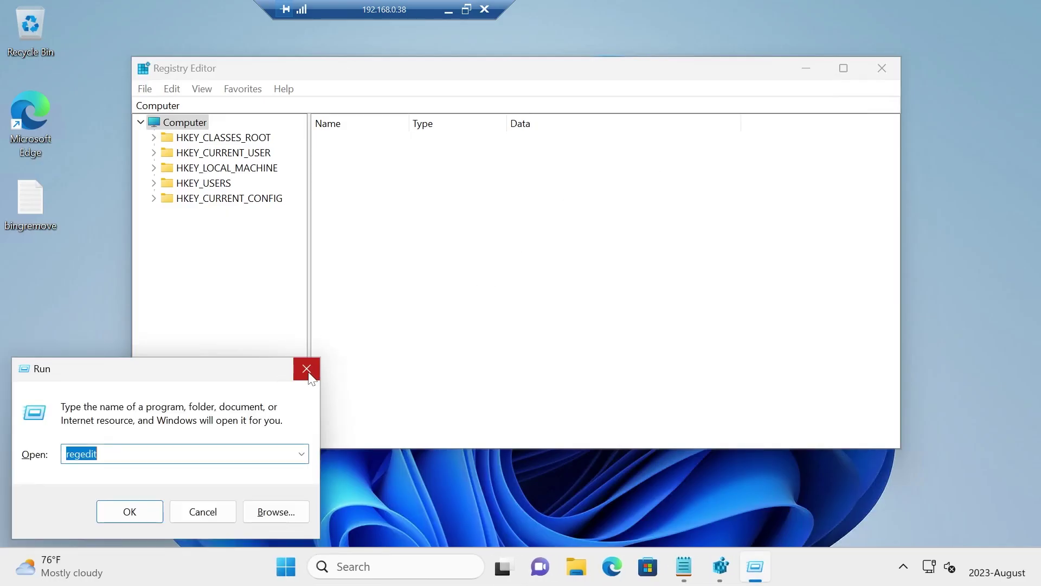
{"action": "left_click", "coordinate": [298, 371]}
Open the bingremove notes and select the Policies\Microsoft registry path
{"action": "double_click", "coordinate": [24, 191]}
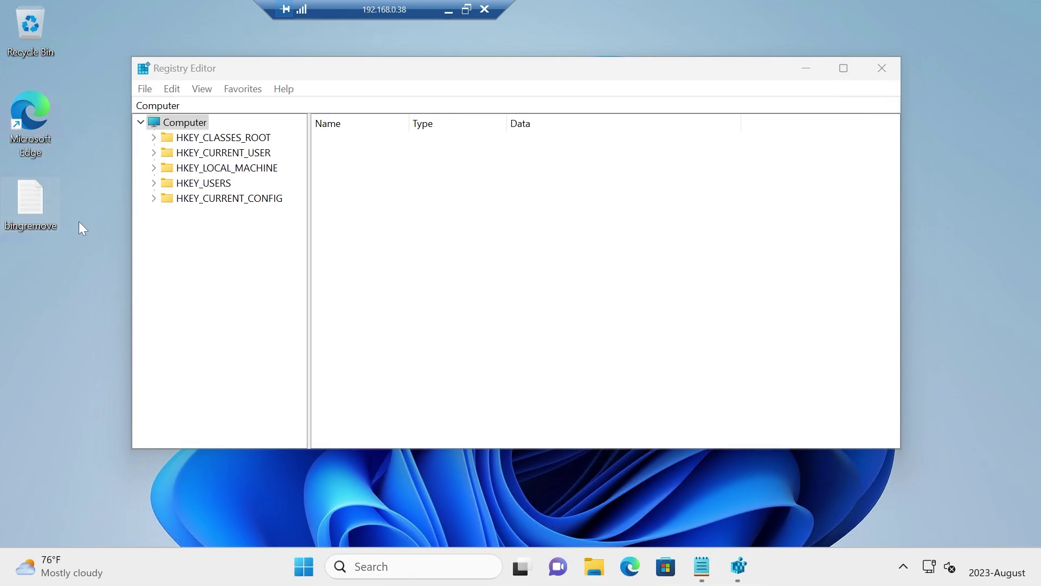
{"action": "scroll", "coordinate": [413, 233], "scroll_direction": "down", "scroll_amount": 2}
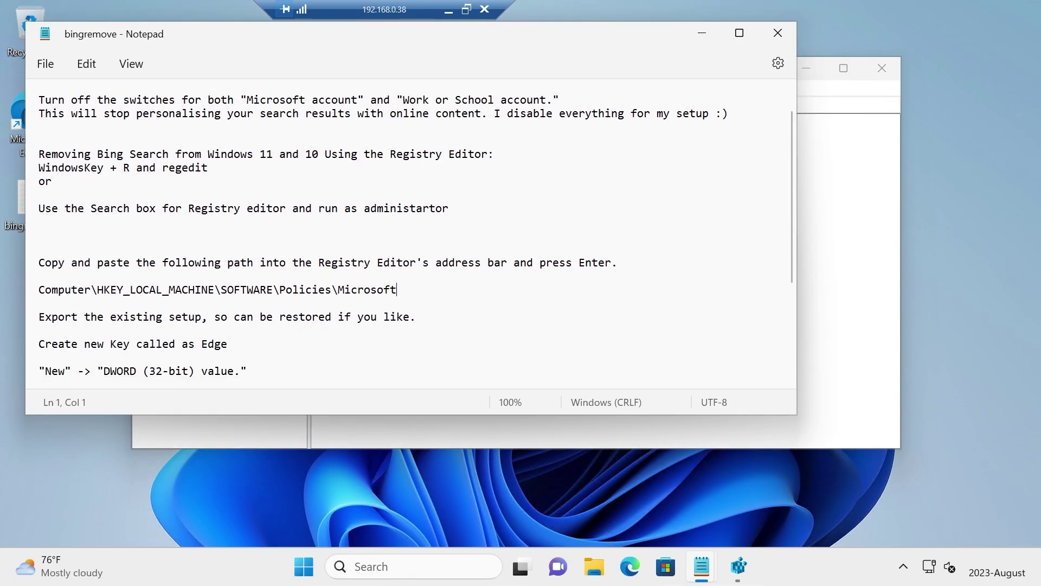
{"action": "left_click_drag", "start_coordinate": [39, 289], "coordinate": [397, 290]}
{"action": "key", "text": "ctrl+c"}
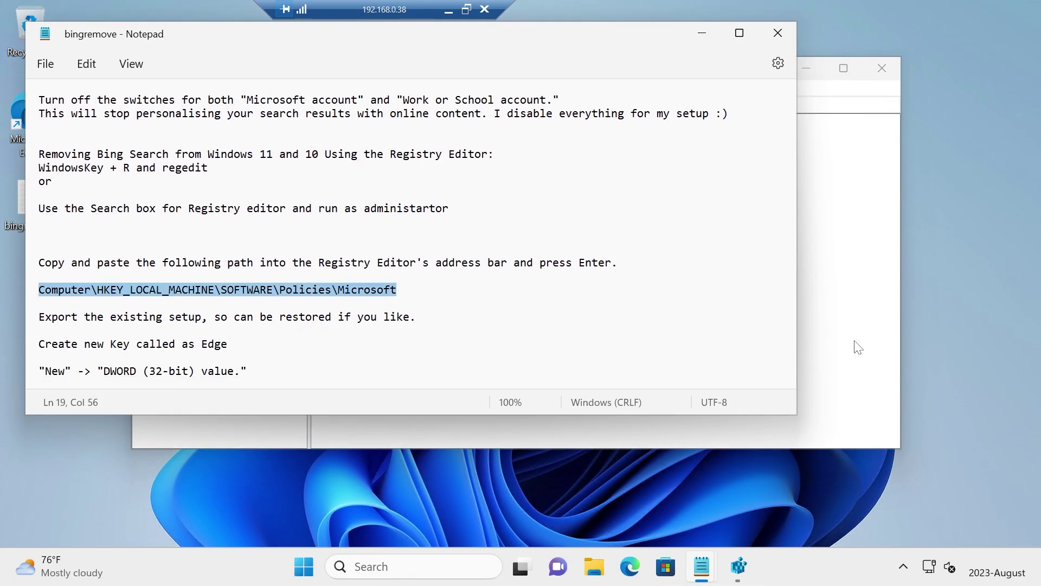
Maximize Registry Editor and paste HKEY_LOCAL_MACHINE\SOFTWARE\Policies\Microsoft into its address bar
{"action": "left_click_drag", "start_coordinate": [228, 72], "coordinate": [180, 54]}
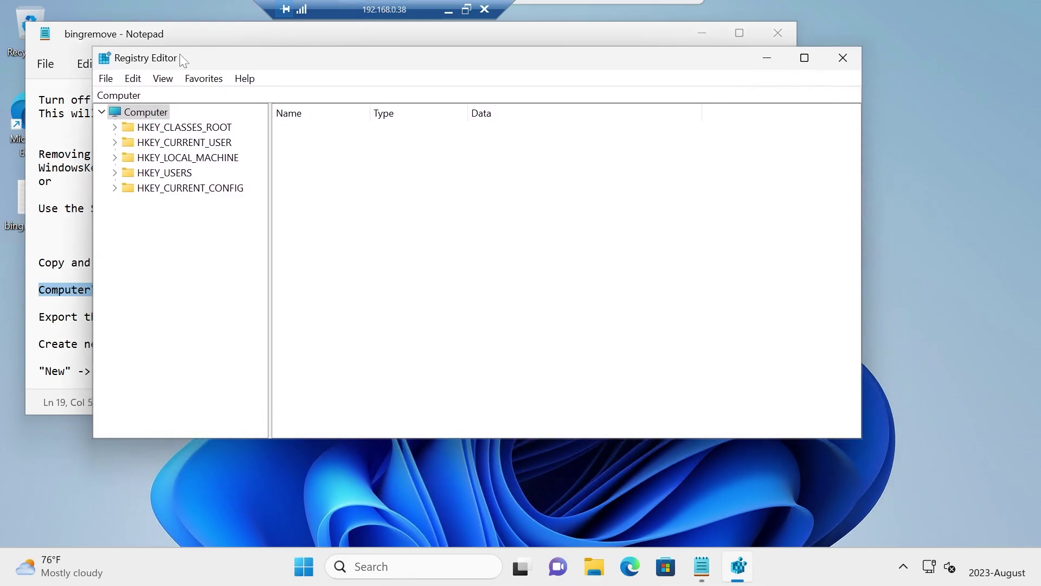
{"action": "left_click", "coordinate": [792, 52]}
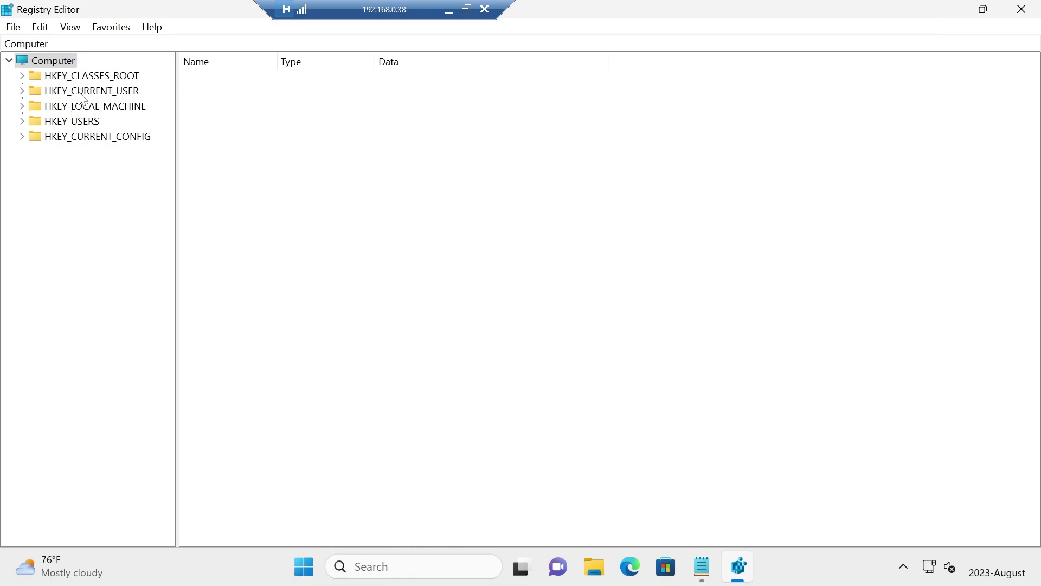
{"action": "left_click", "coordinate": [147, 43]}
{"action": "key", "text": "ctrl+a"}
{"action": "key", "text": "ctrl+v"}
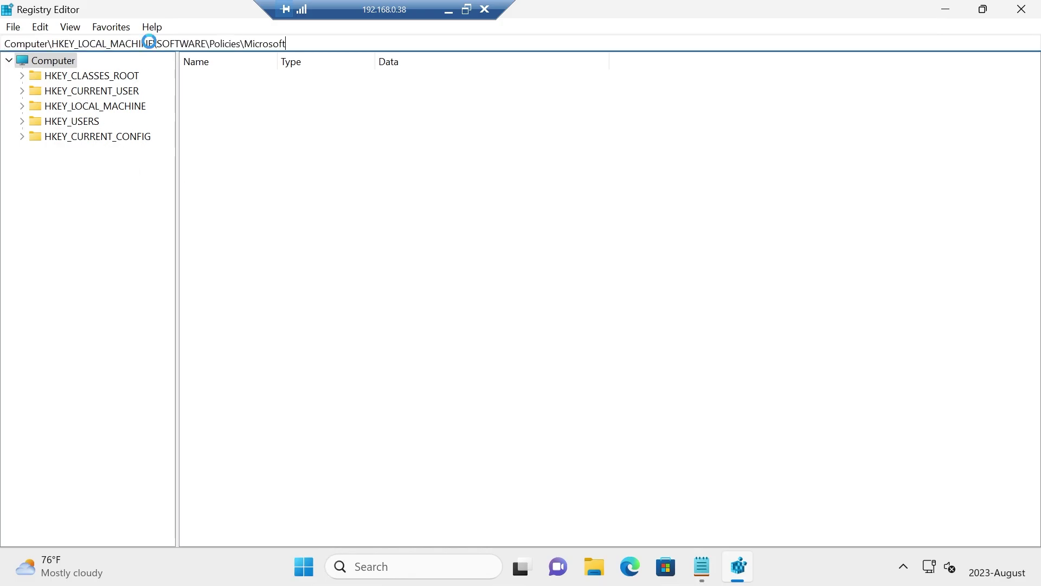
{"action": "key", "text": "Return"}
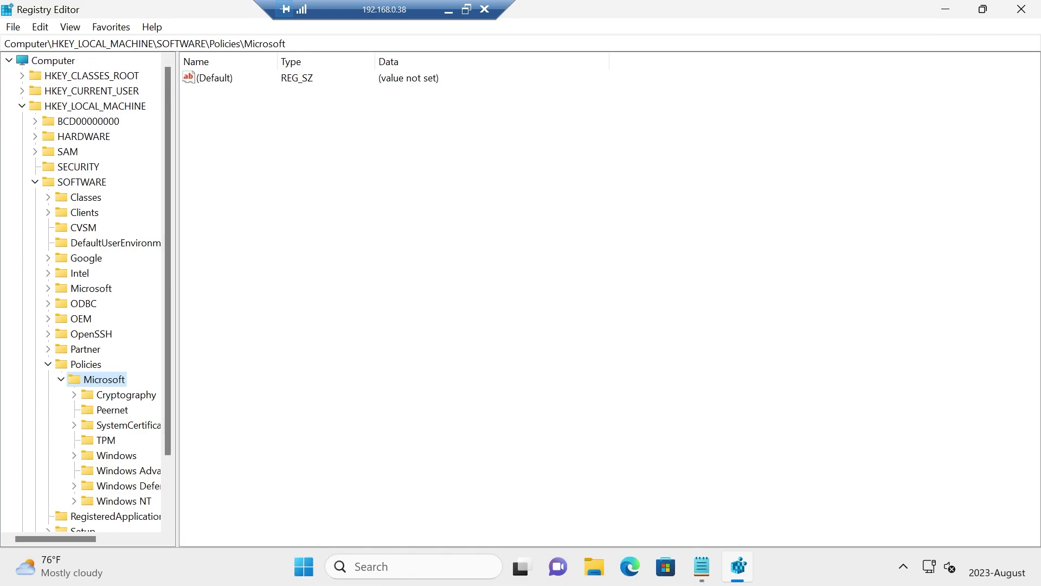
{"action": "left_click", "coordinate": [273, 44]}
Export the Microsoft key as default-policy-setting-edge-prior.reg in Documents
{"action": "left_click_drag", "start_coordinate": [170, 357], "coordinate": [168, 413]}
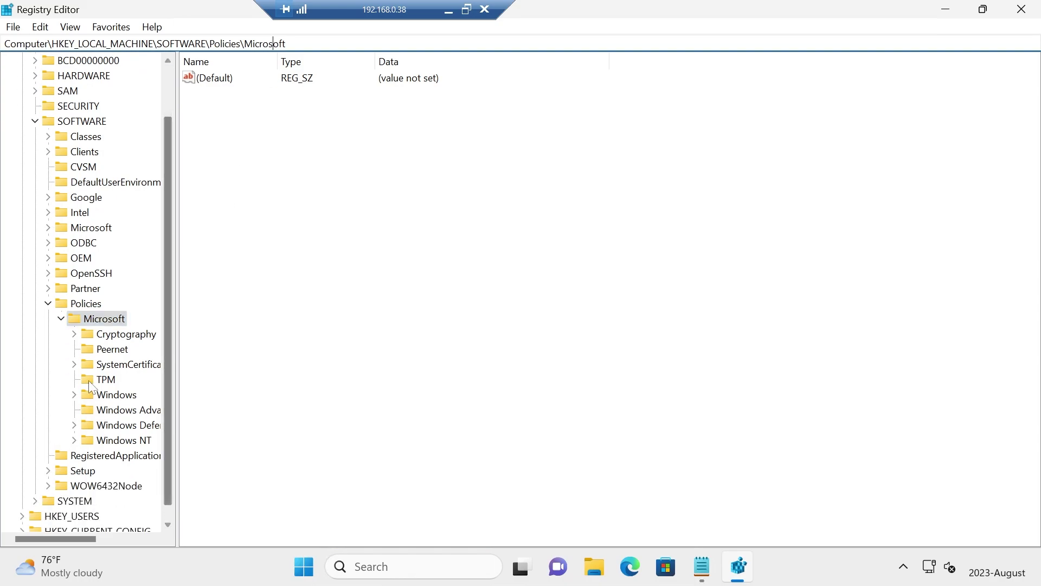
{"action": "right_click", "coordinate": [84, 316]}
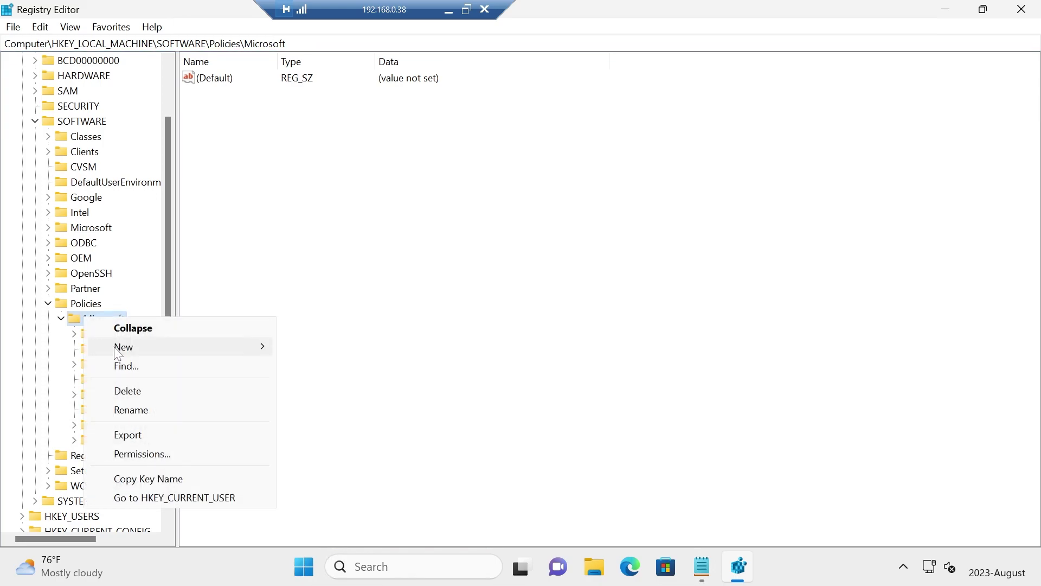
{"action": "mouse_move", "coordinate": [193, 351]}
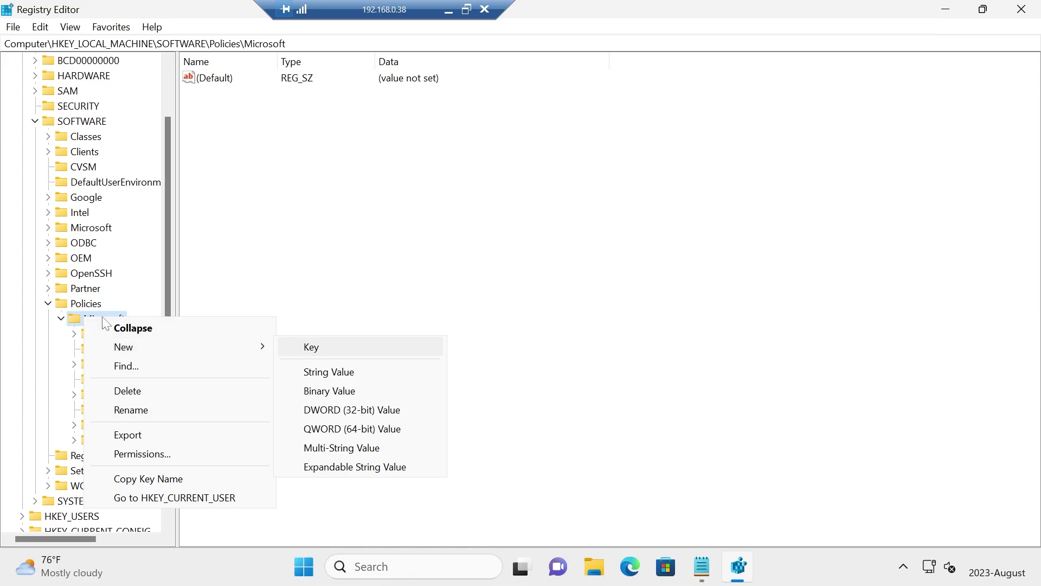
{"action": "left_click", "coordinate": [73, 318]}
{"action": "right_click", "coordinate": [79, 324]}
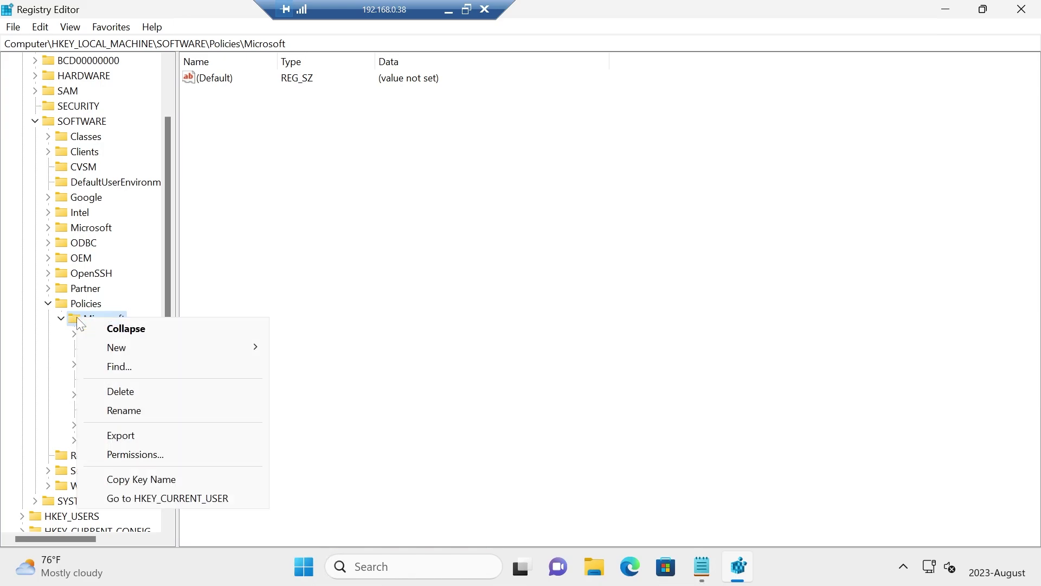
{"action": "left_click", "coordinate": [132, 435]}
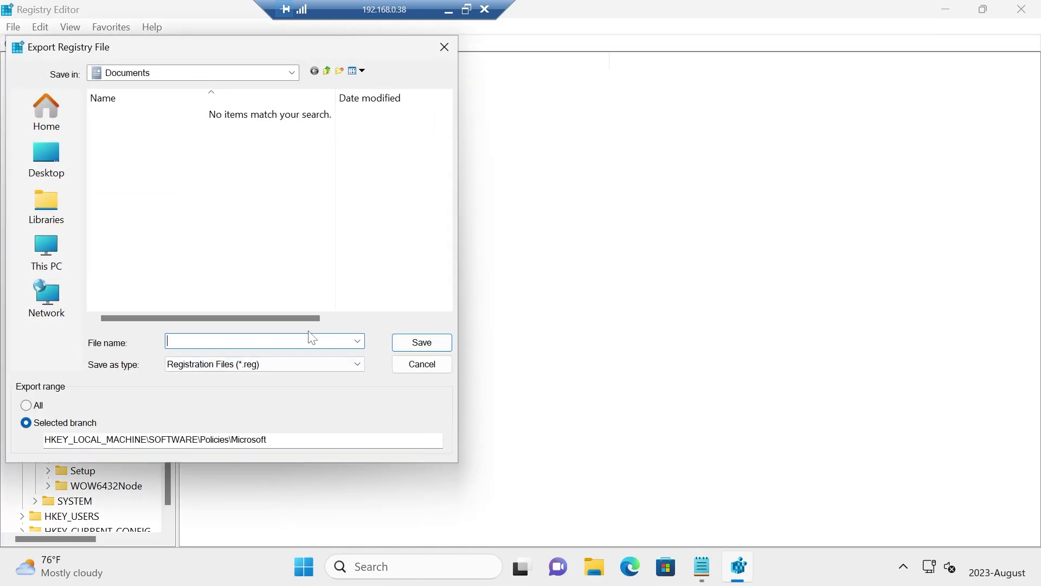
{"action": "type", "text": "default-policy-setting-edge-prior"}
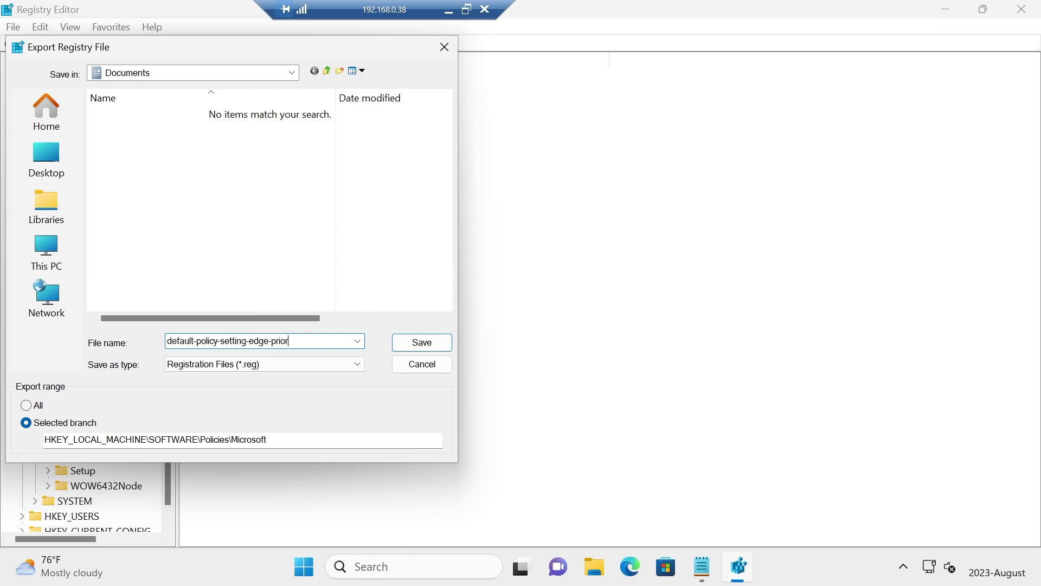
{"action": "key", "text": "Return"}
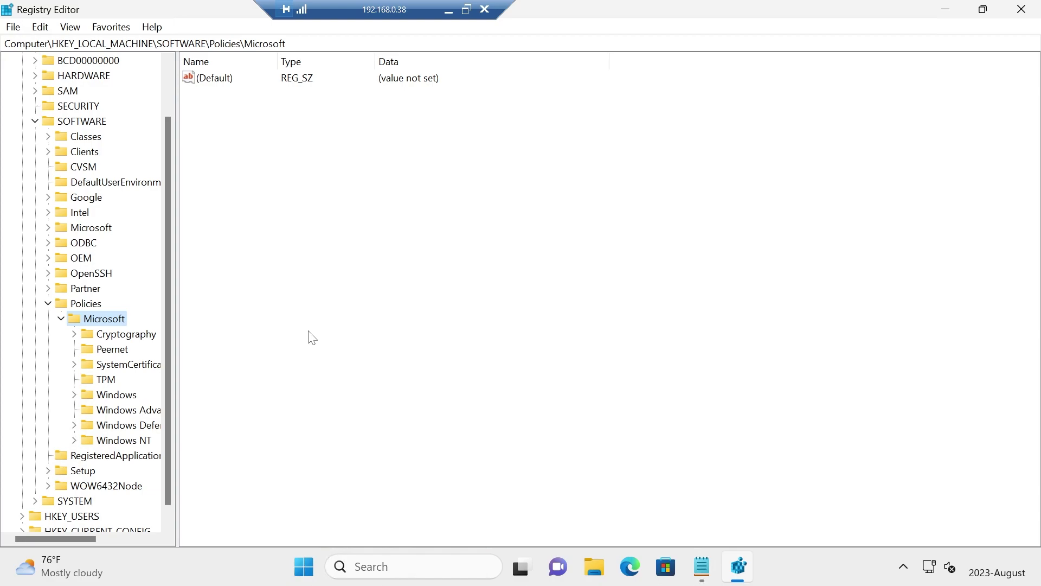
Widen the key tree pane so full key names are visible
{"action": "right_click", "coordinate": [115, 324]}
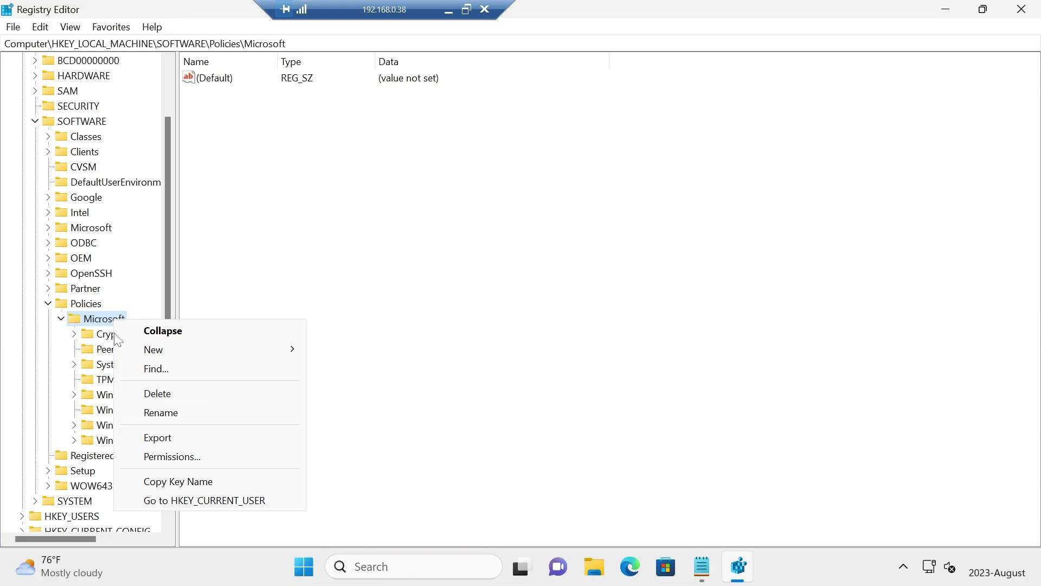
{"action": "right_click", "coordinate": [98, 316]}
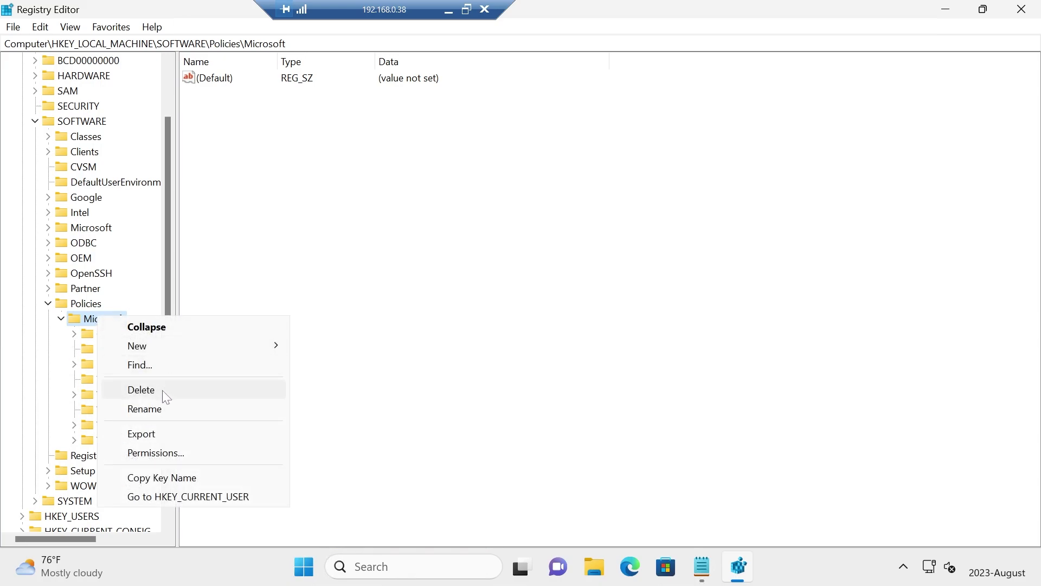
{"action": "left_click", "coordinate": [74, 311]}
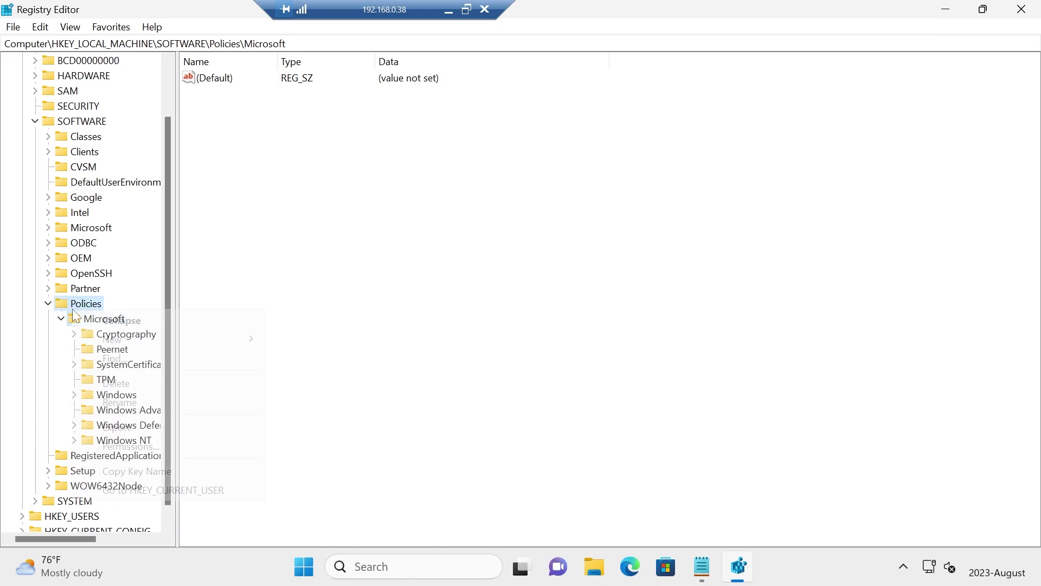
{"action": "scroll", "coordinate": [74, 315], "scroll_direction": "up", "scroll_amount": 2}
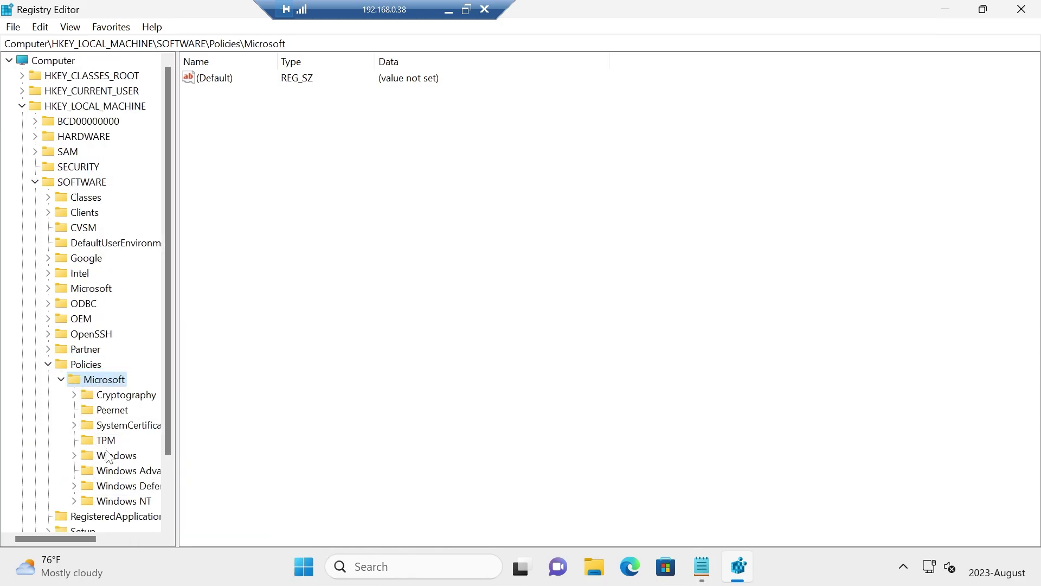
{"action": "left_click", "coordinate": [178, 468]}
{"action": "left_click_drag", "start_coordinate": [178, 467], "coordinate": [250, 467]}
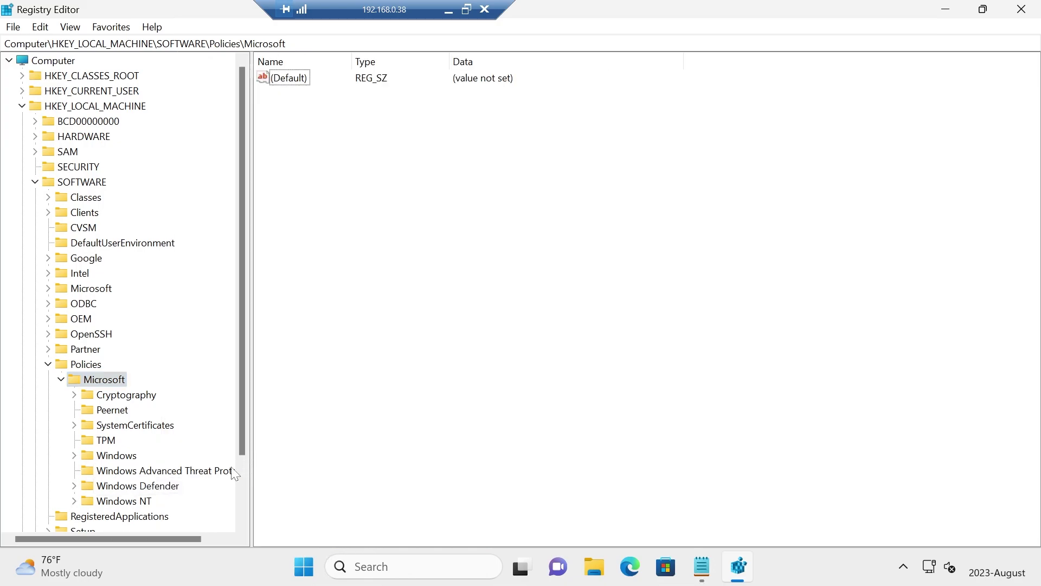
Create a new key named Edge under Policies\Microsoft
{"action": "right_click", "coordinate": [104, 385]}
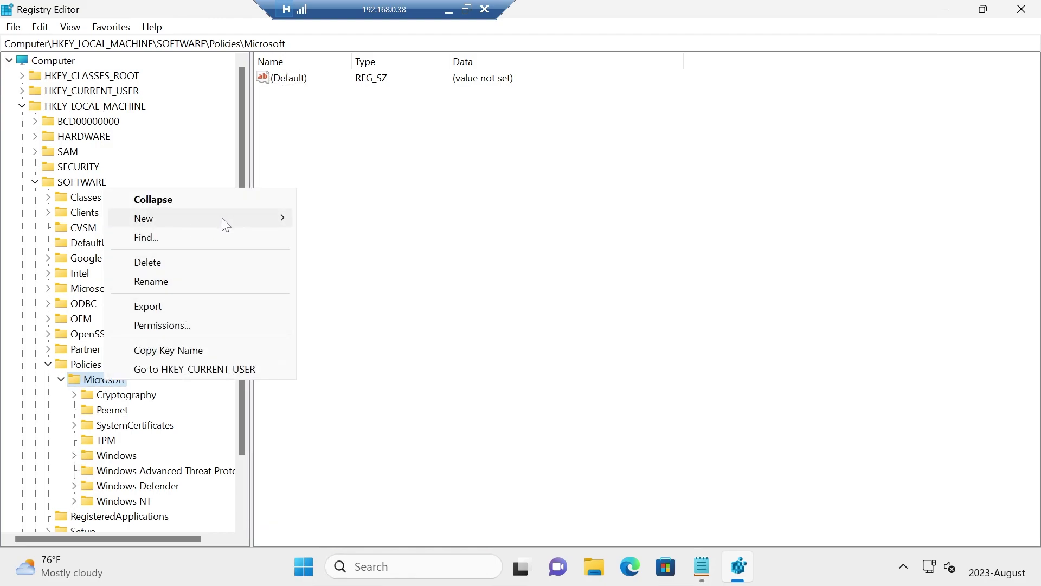
{"action": "mouse_move", "coordinate": [230, 217]}
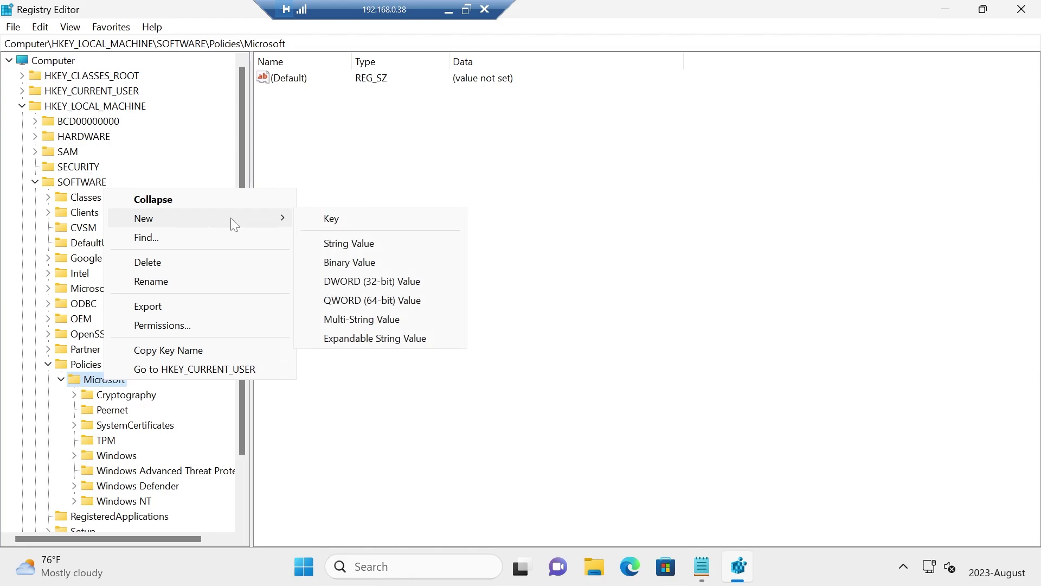
{"action": "left_click", "coordinate": [346, 219]}
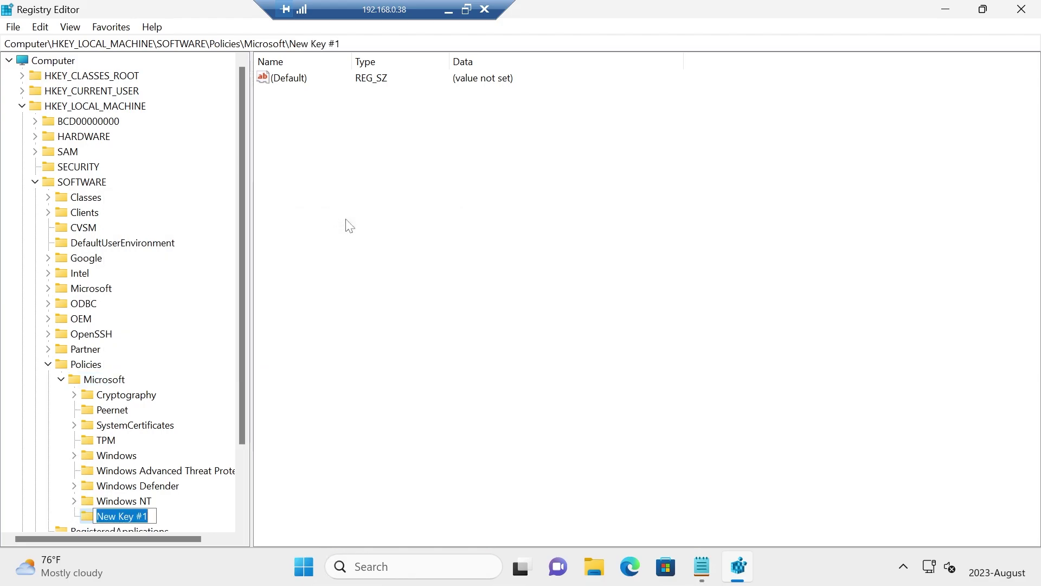
{"action": "type", "text": "Edge"}
{"action": "key", "text": "Return"}
{"action": "left_click", "coordinate": [544, 165]}
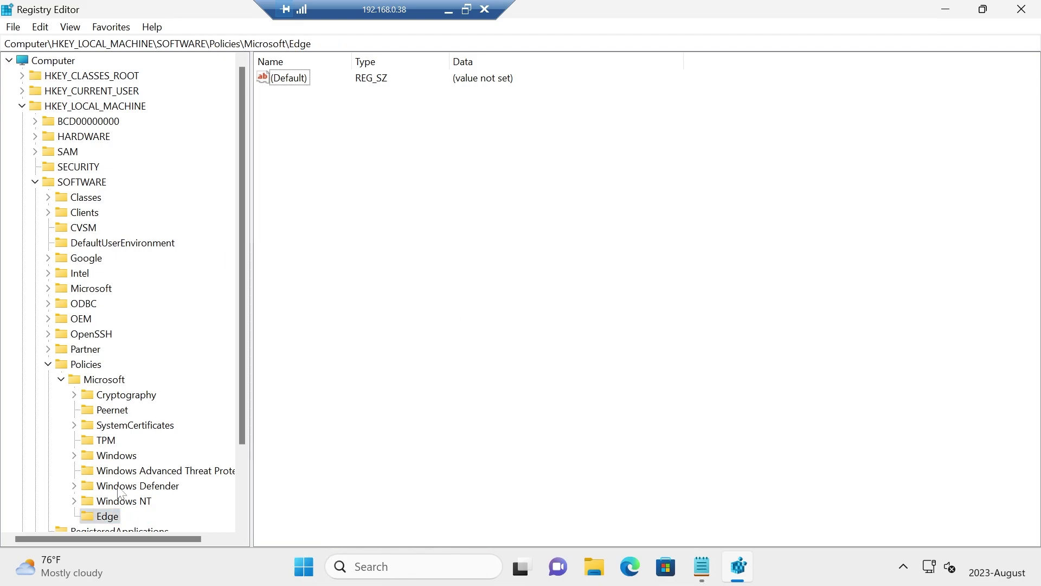
Add a DWORD (32-bit) value named HubsSidebarEnabled to the Edge key
{"action": "right_click", "coordinate": [388, 242]}
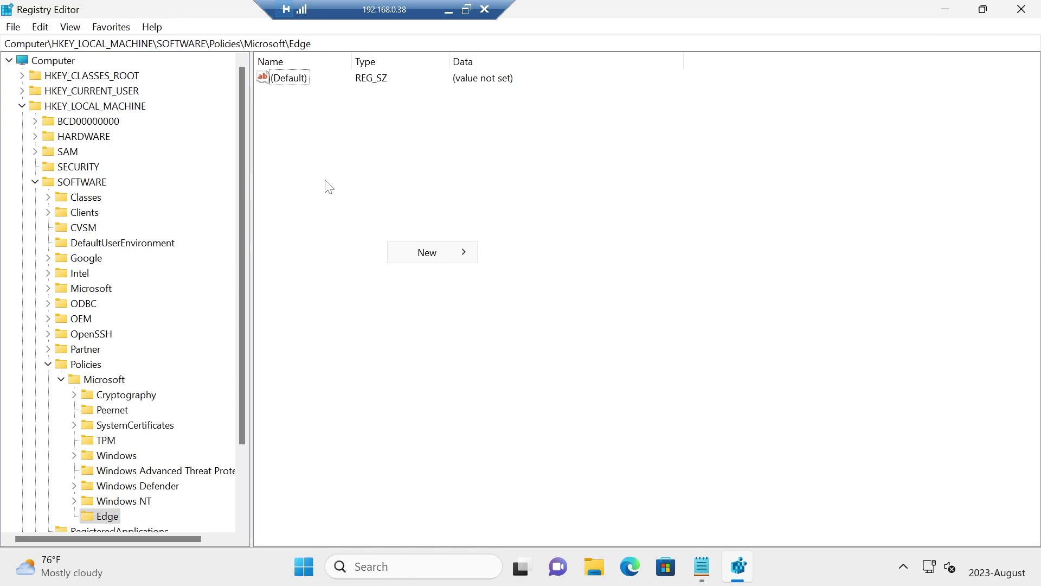
{"action": "left_click", "coordinate": [328, 197]}
{"action": "right_click", "coordinate": [328, 199]}
{"action": "mouse_move", "coordinate": [388, 205]}
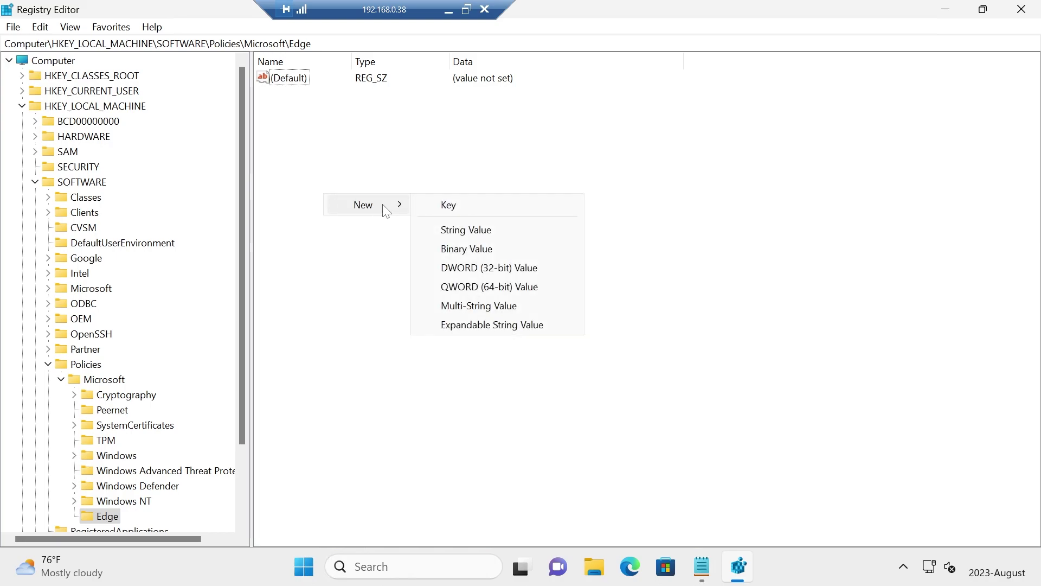
{"action": "left_click", "coordinate": [464, 272]}
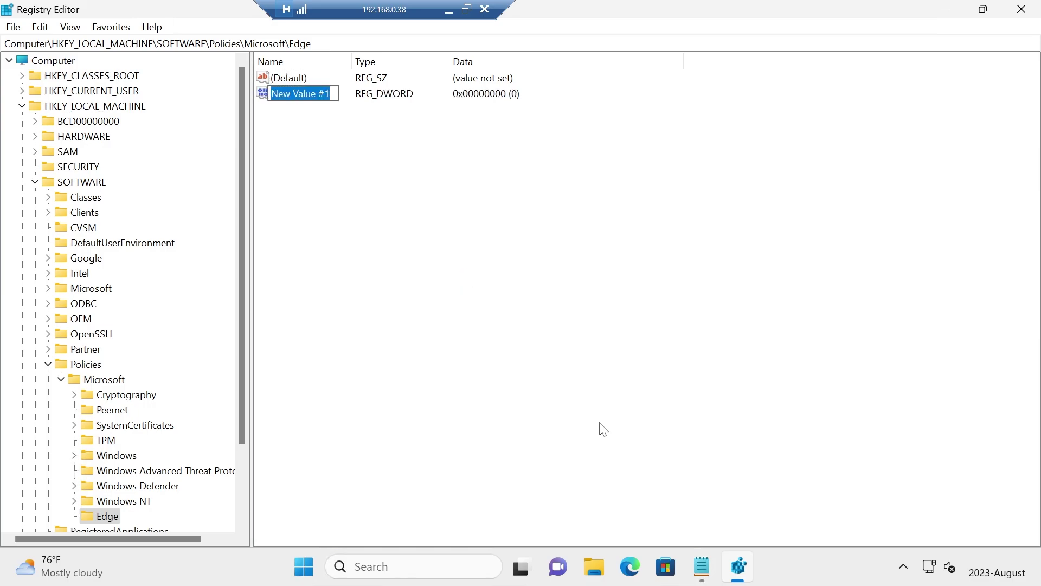
{"action": "type", "text": "HubsSidebar"}
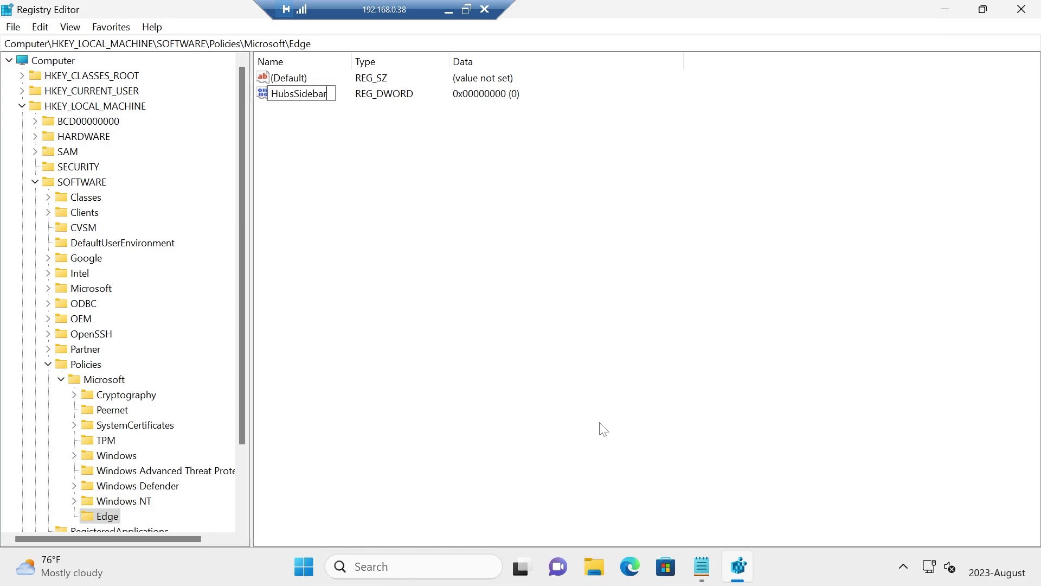
{"action": "type", "text": "Enabled"}
{"action": "key", "text": "Return"}
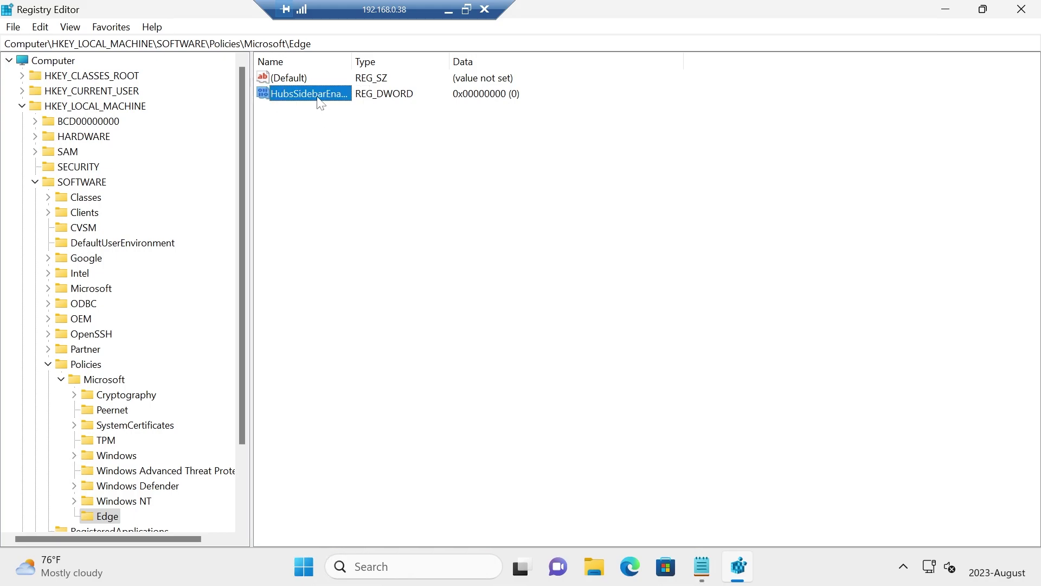
Confirm HubsSidebarEnabled's data as 0 and close Registry Editor
{"action": "double_click", "coordinate": [318, 98]}
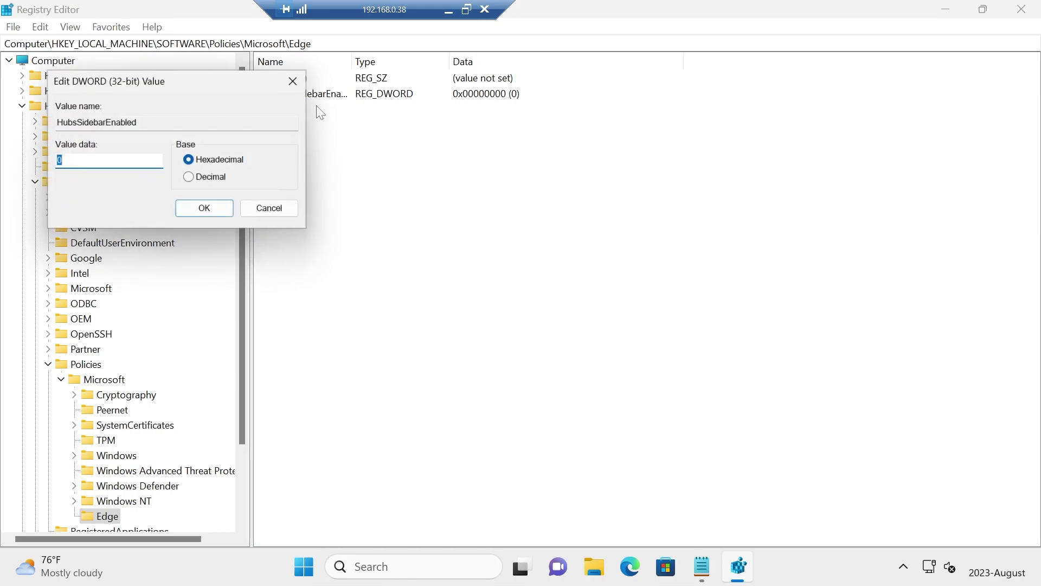
{"action": "left_click", "coordinate": [207, 210]}
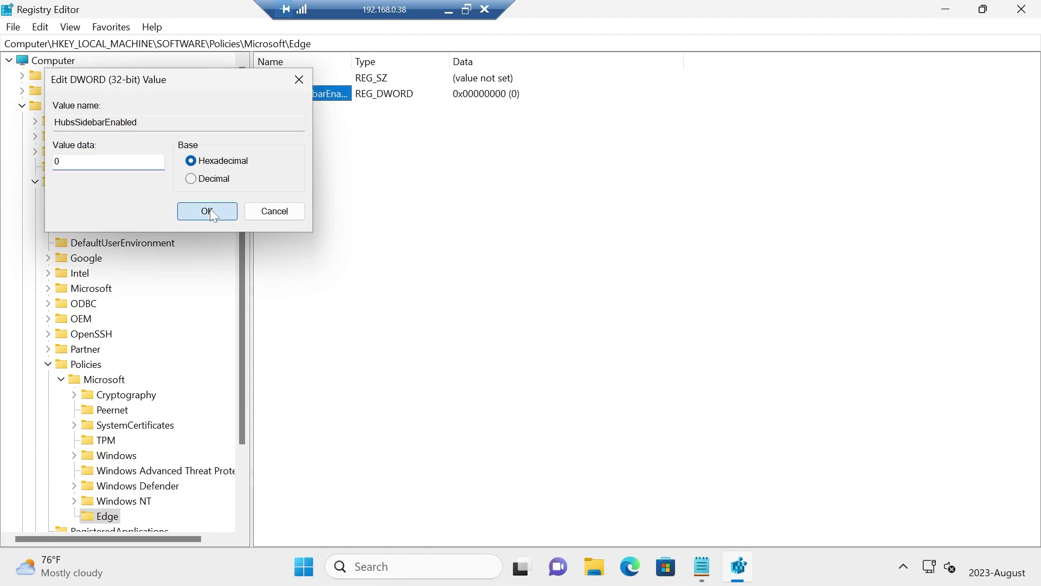
{"action": "left_click", "coordinate": [1022, 10]}
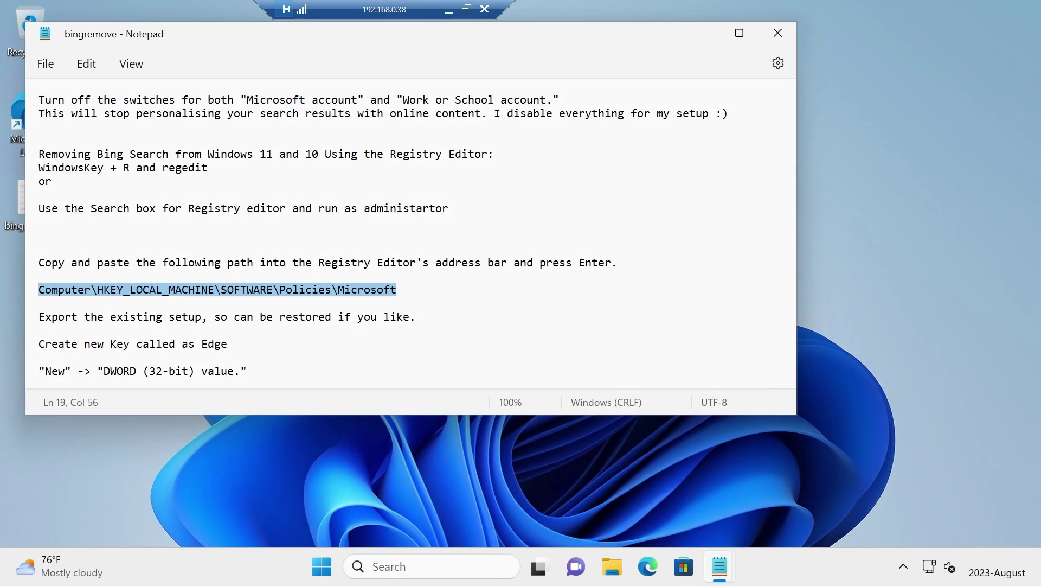
Close the Notepad notes, relaunch Edge and decline Google's switch-to-Chrome suggestion
{"action": "left_click", "coordinate": [669, 519]}
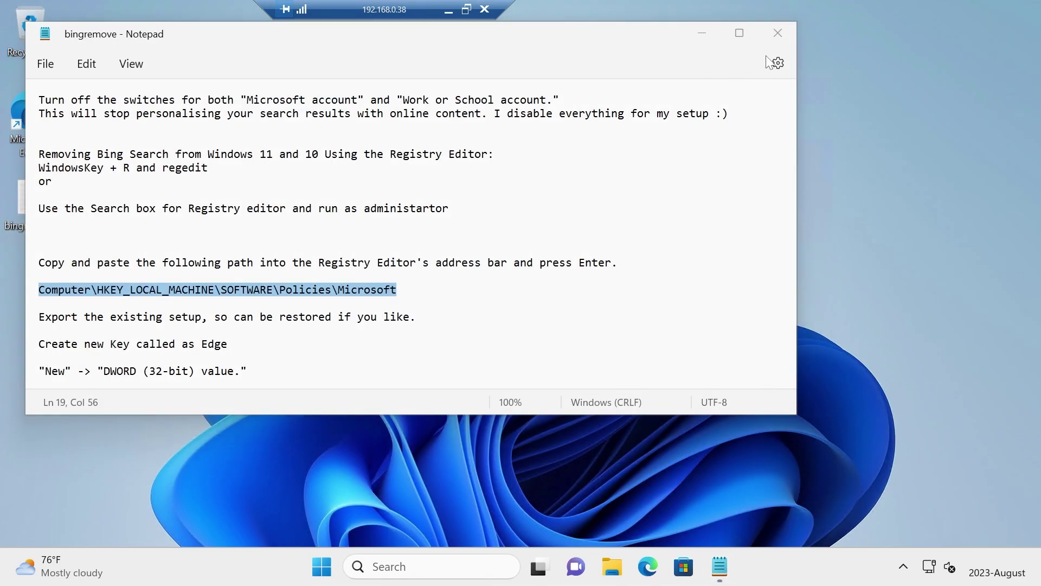
{"action": "left_click", "coordinate": [778, 35]}
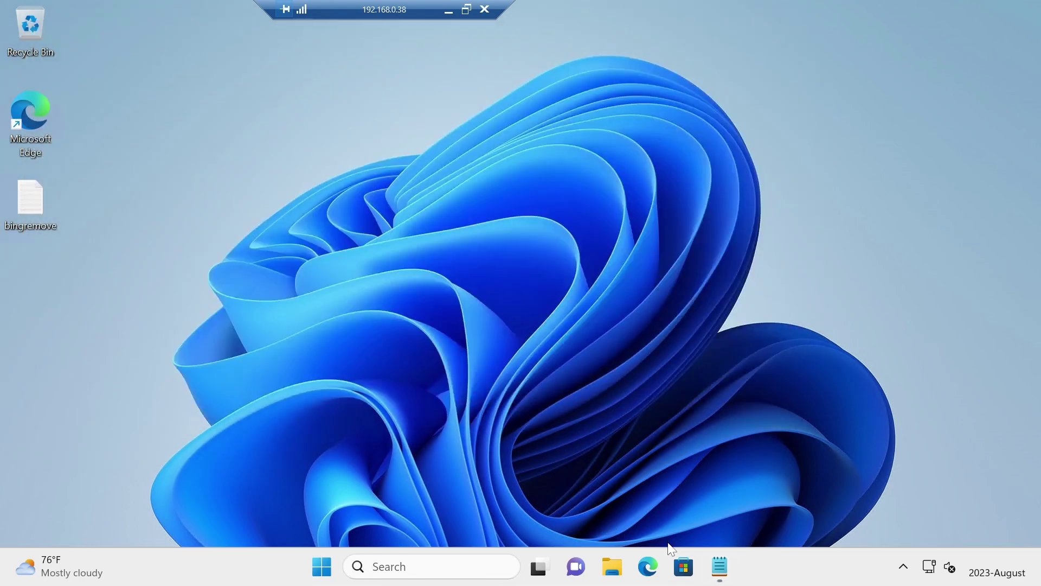
{"action": "left_click", "coordinate": [648, 568]}
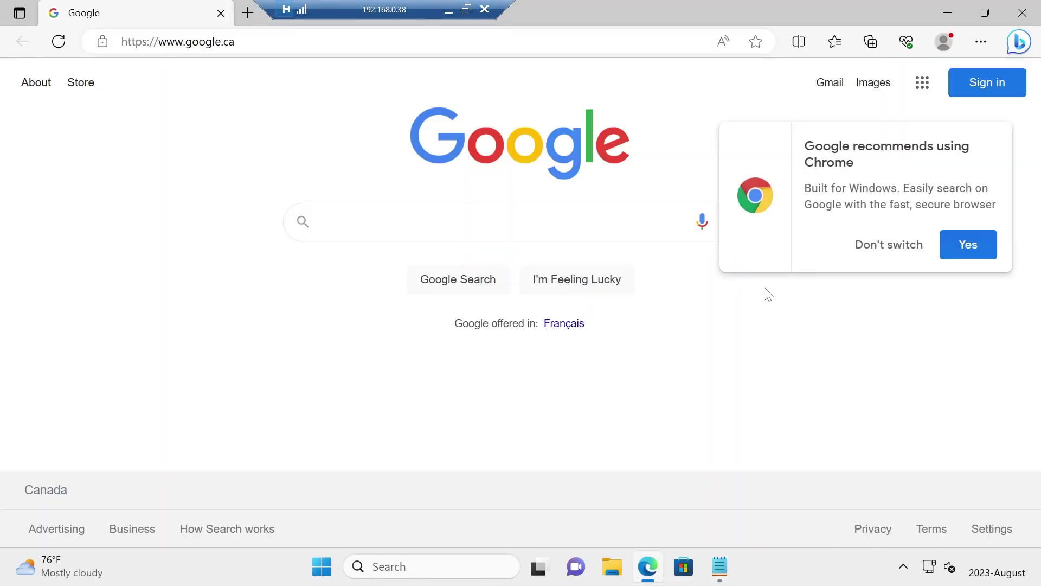
{"action": "left_click", "coordinate": [890, 248]}
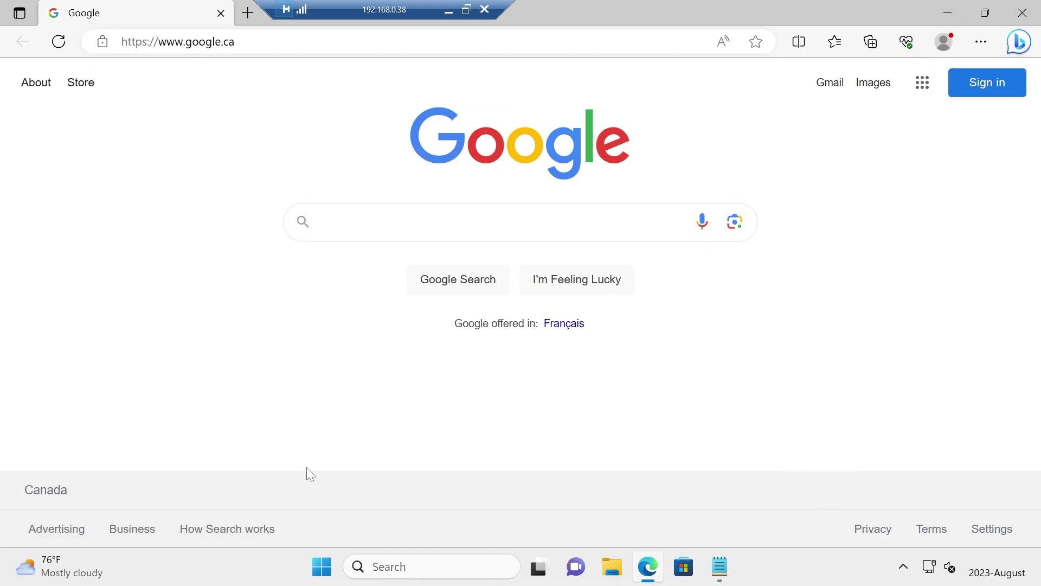
Replace the address bar contents with edge://po, fixing typos along the way
{"action": "left_click", "coordinate": [351, 42]}
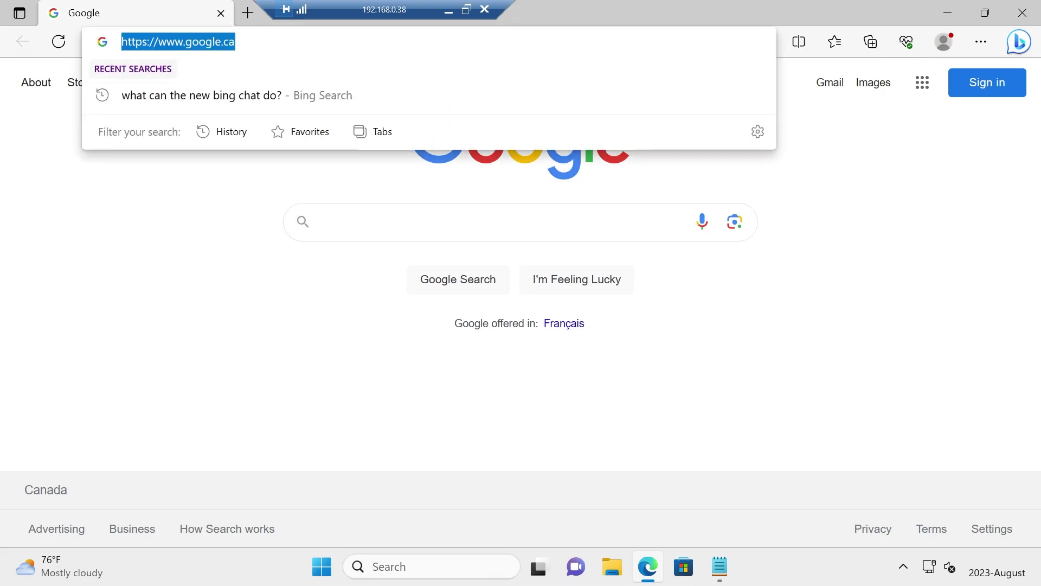
{"action": "type", "text": "edi"}
{"action": "key", "text": "BackSpace"}
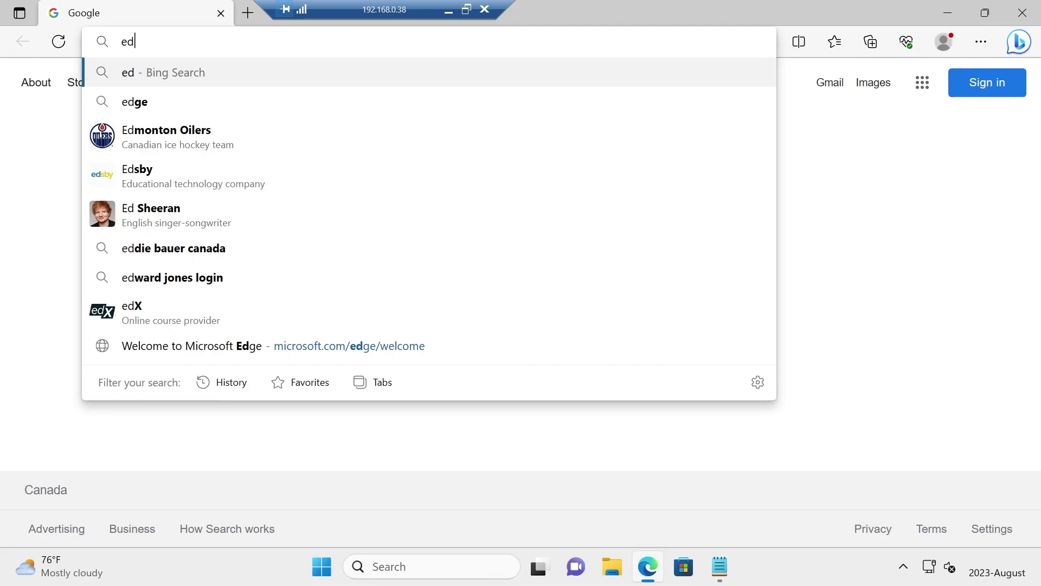
{"action": "type", "text": "ged"}
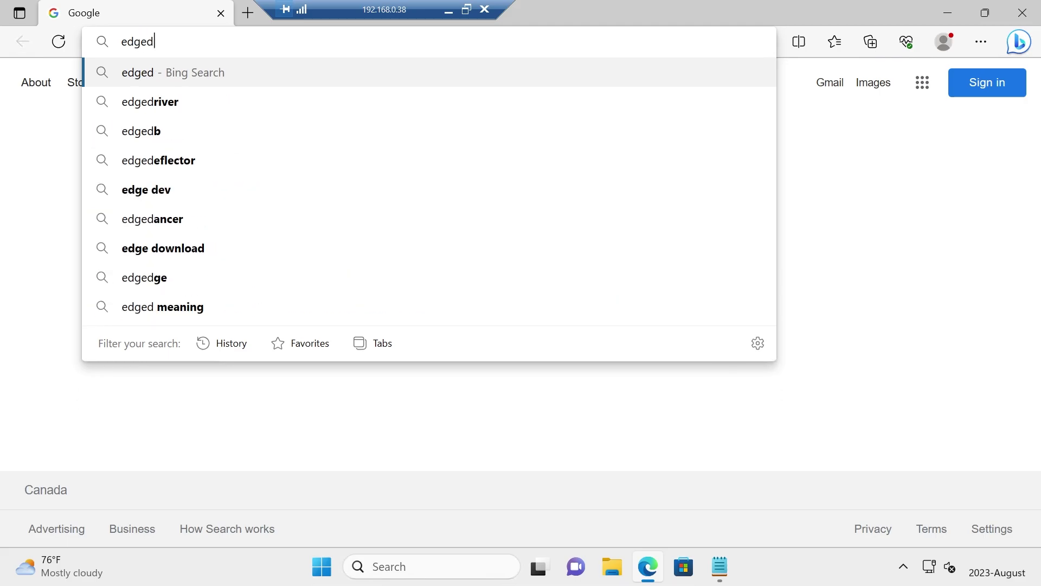
{"action": "key", "text": "BackSpace"}
{"action": "type", "text": "://p"}
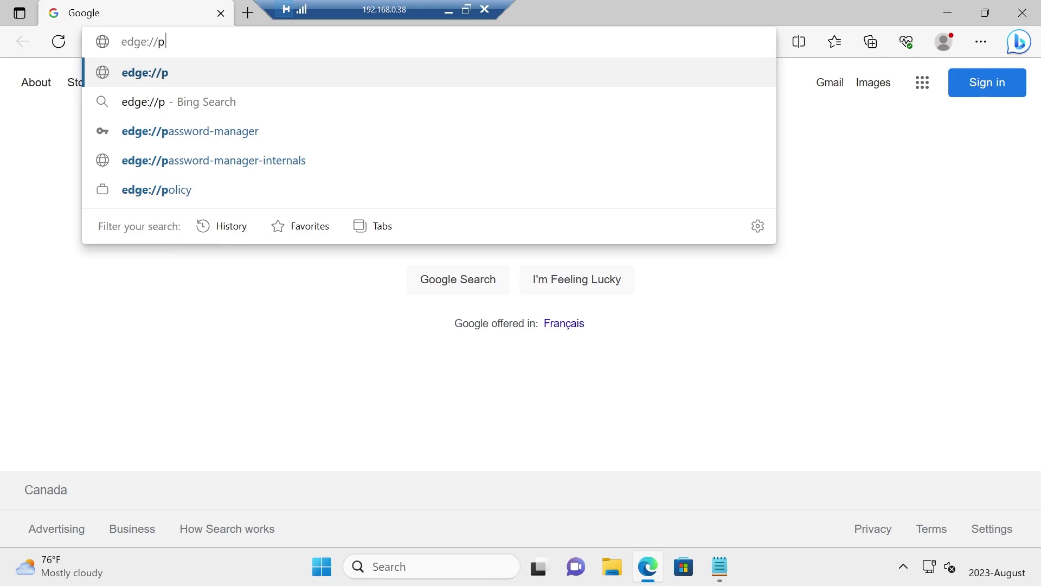
{"action": "type", "text": "olicy"}
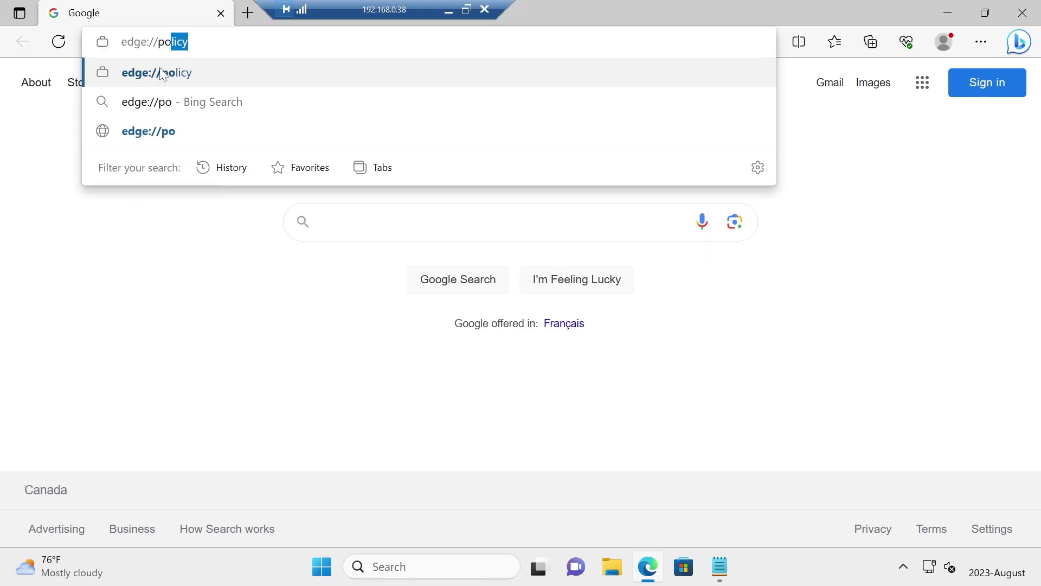
Open edge://policy, reload policies so HubsSidebarEnabled shows false with status OK, then close Edge
{"action": "left_click", "coordinate": [162, 77]}
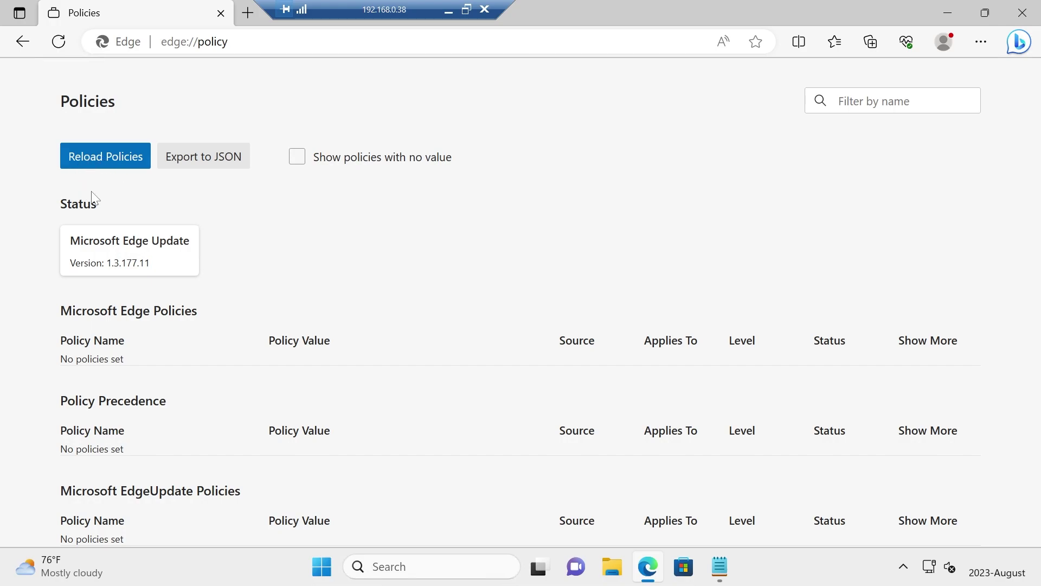
{"action": "left_click", "coordinate": [103, 165]}
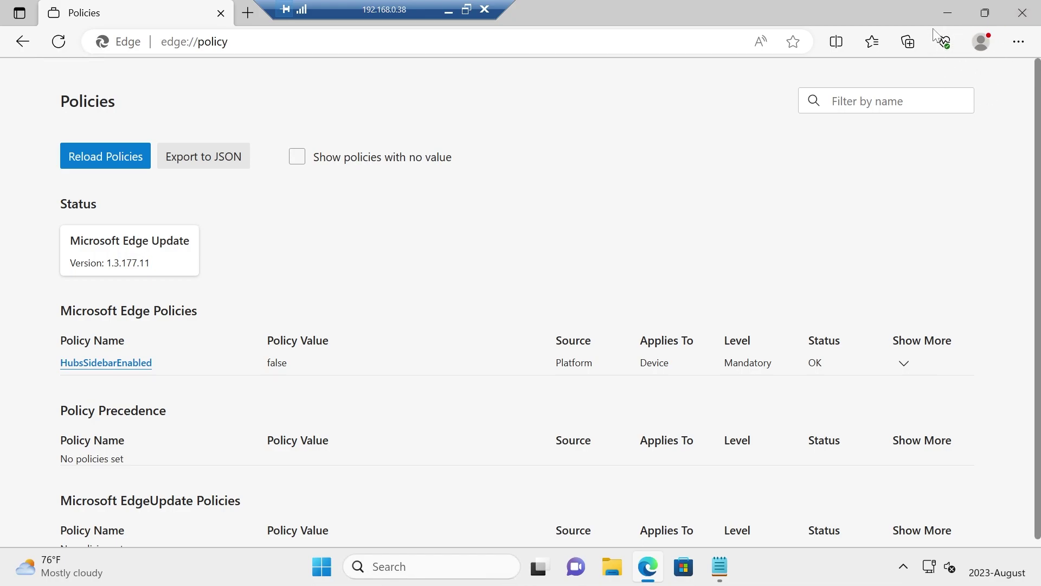
{"action": "left_click", "coordinate": [1022, 12]}
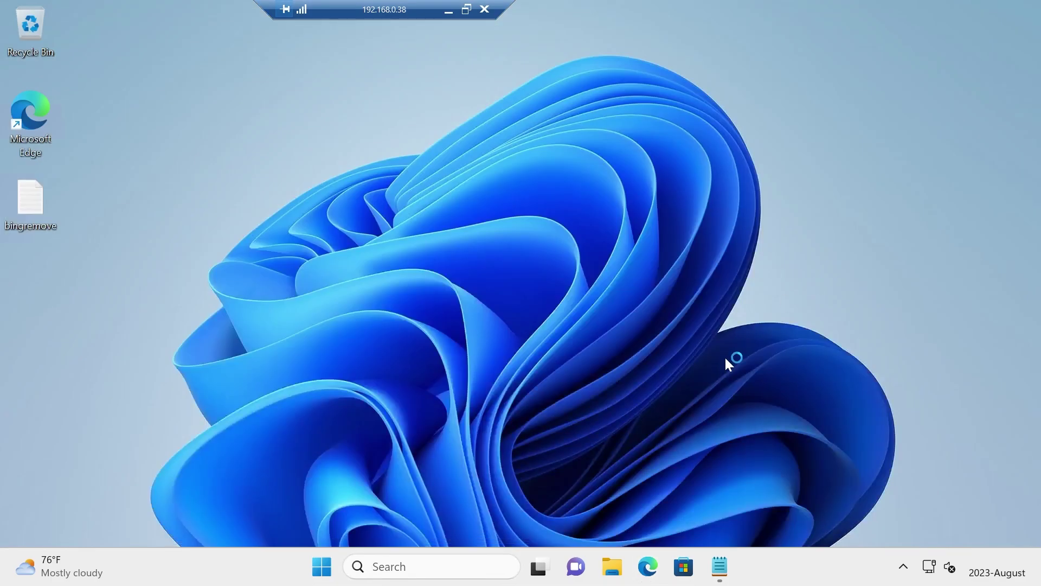
Reopen Edge declining the homepage prompt, then review Windows Search permissions and close Settings
{"action": "left_click", "coordinate": [647, 566]}
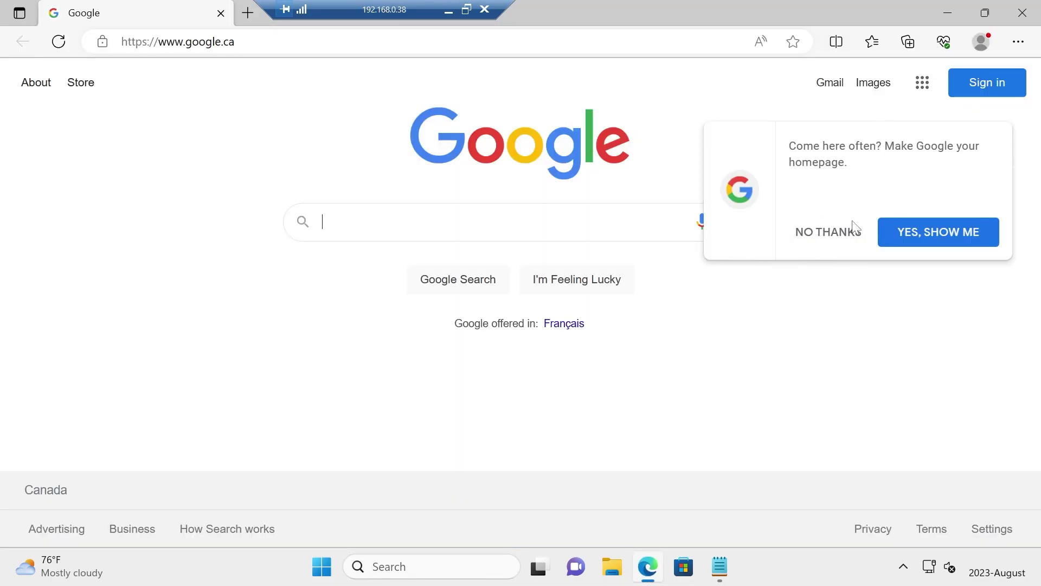
{"action": "left_click", "coordinate": [837, 233]}
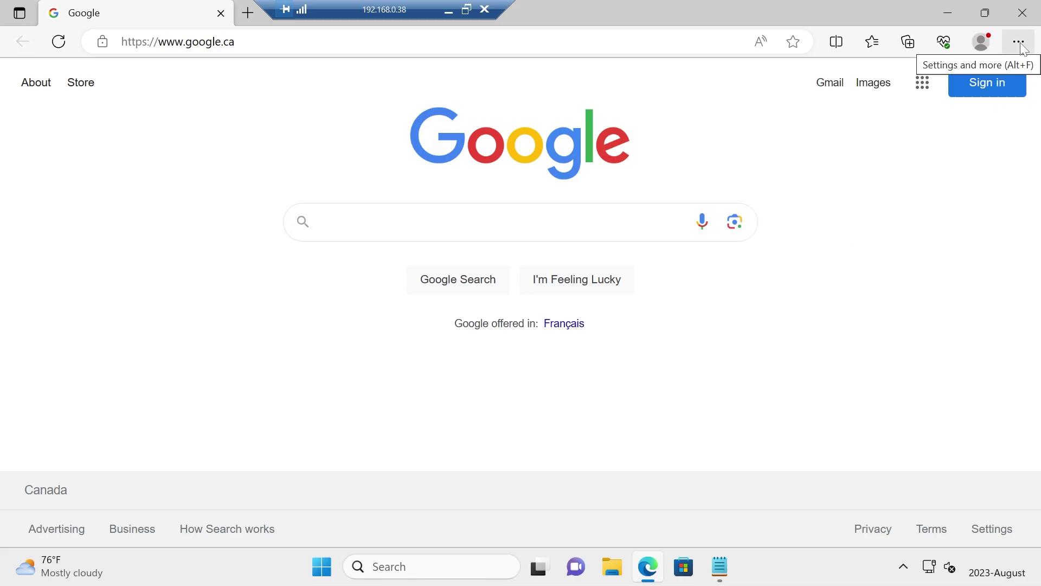
{"action": "left_click", "coordinate": [433, 564]}
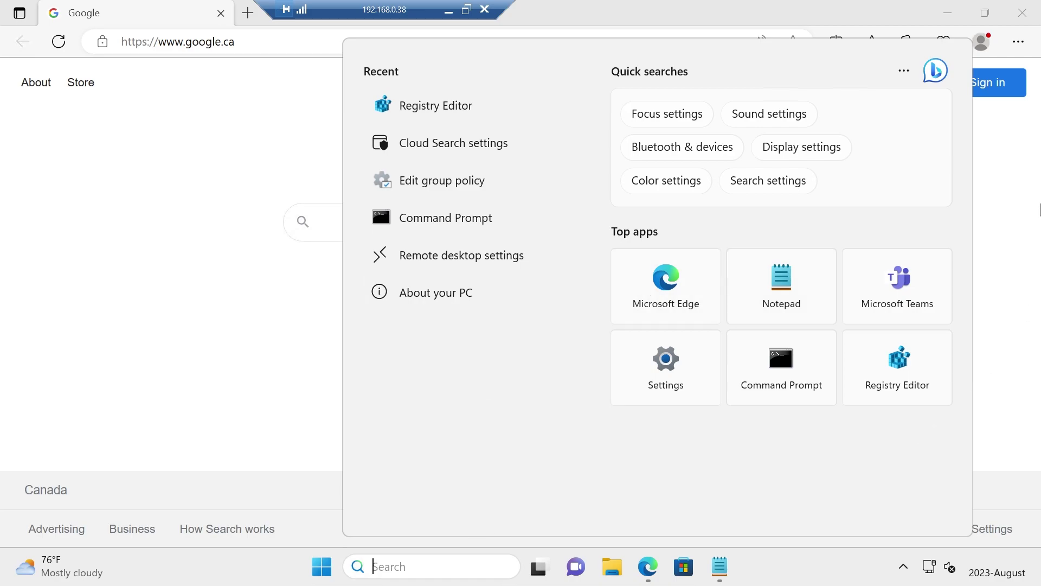
{"action": "left_click", "coordinate": [902, 74]}
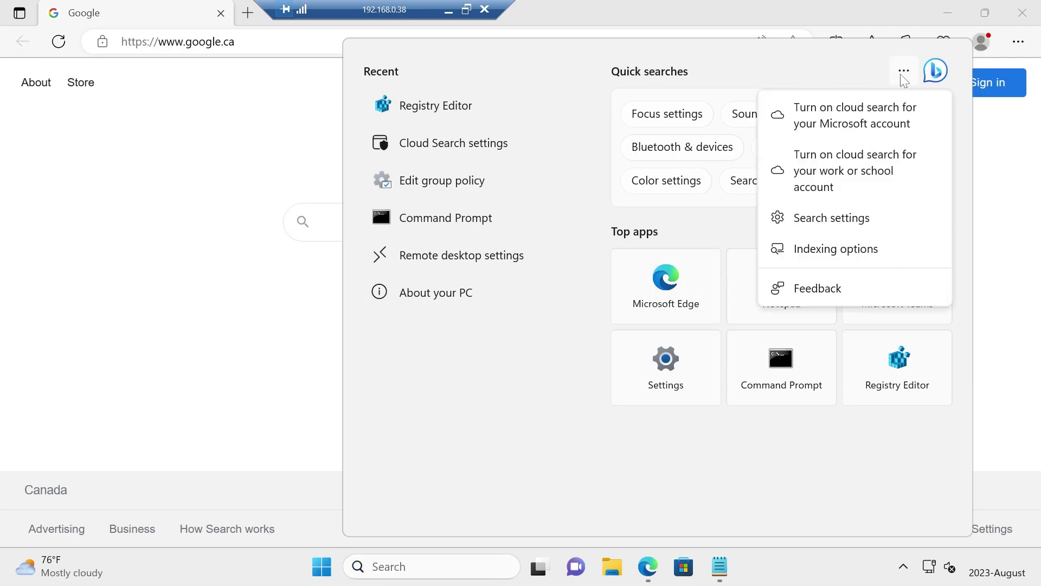
{"action": "left_click", "coordinate": [863, 217]}
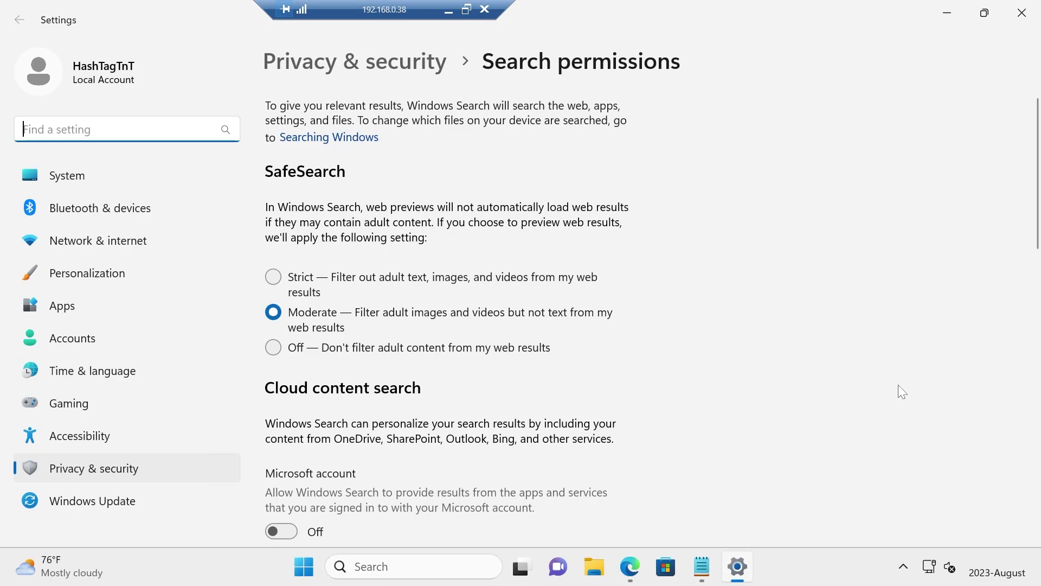
{"action": "scroll", "coordinate": [891, 389], "scroll_direction": "down", "scroll_amount": 10}
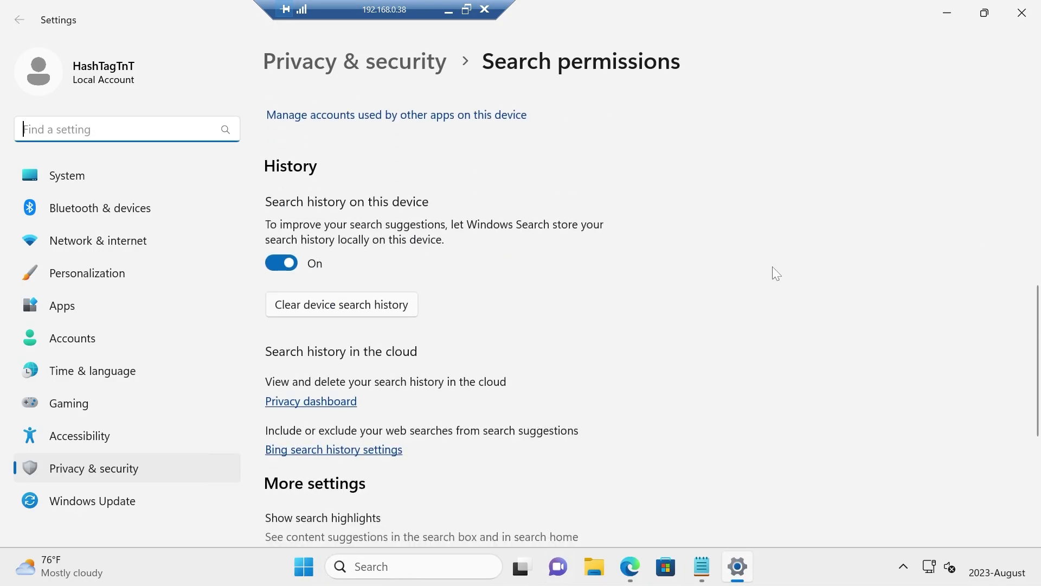
{"action": "scroll", "coordinate": [848, 396], "scroll_direction": "down", "scroll_amount": 4}
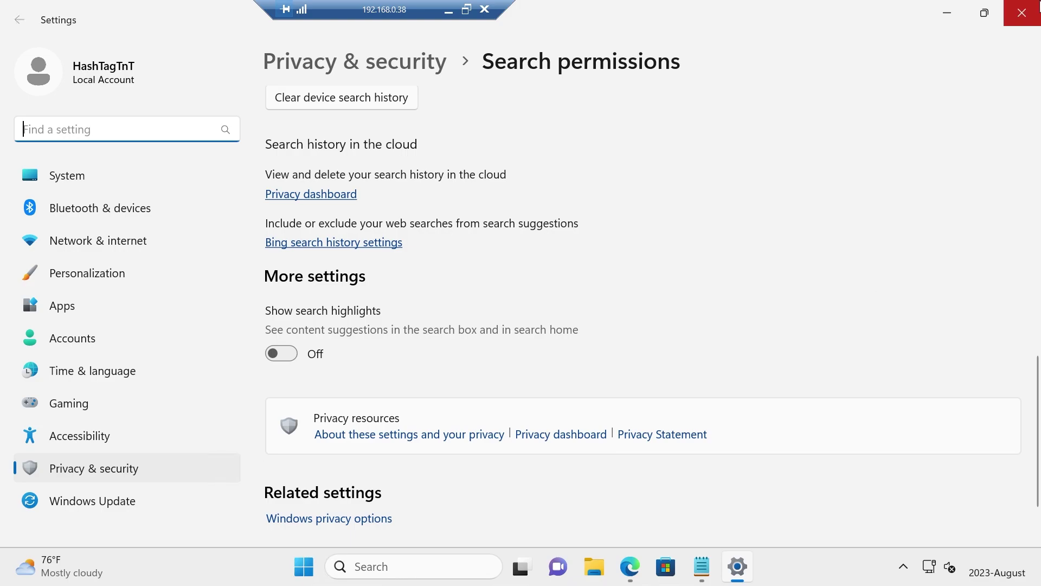
{"action": "left_click", "coordinate": [1022, 12]}
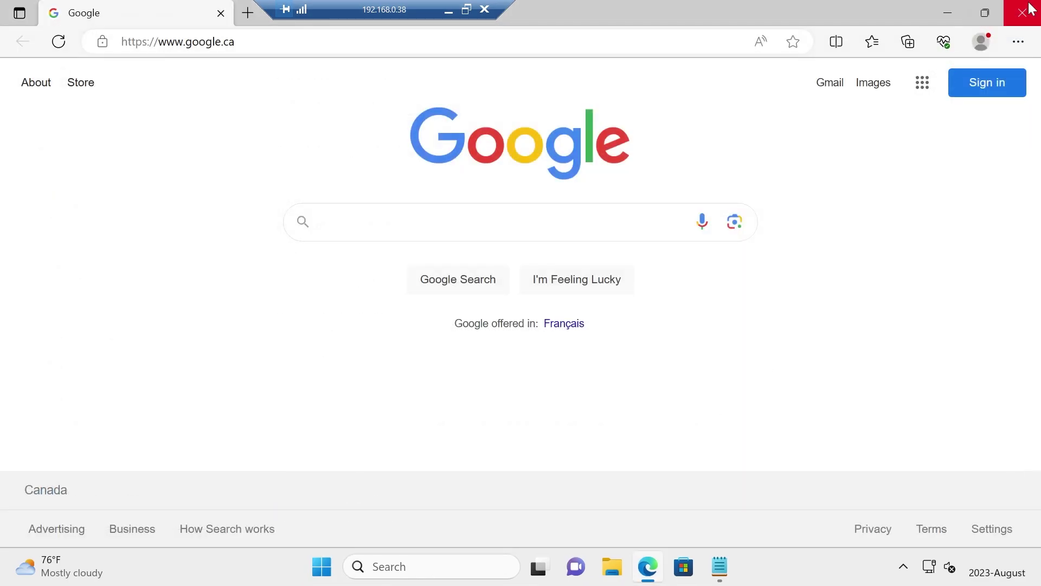
{"action": "left_click", "coordinate": [1022, 13]}
{"action": "left_click", "coordinate": [1019, 44]}
Open Edge Settings, go to Privacy, search, and services, and scroll to Address bar and search
{"action": "left_click", "coordinate": [765, 445]}
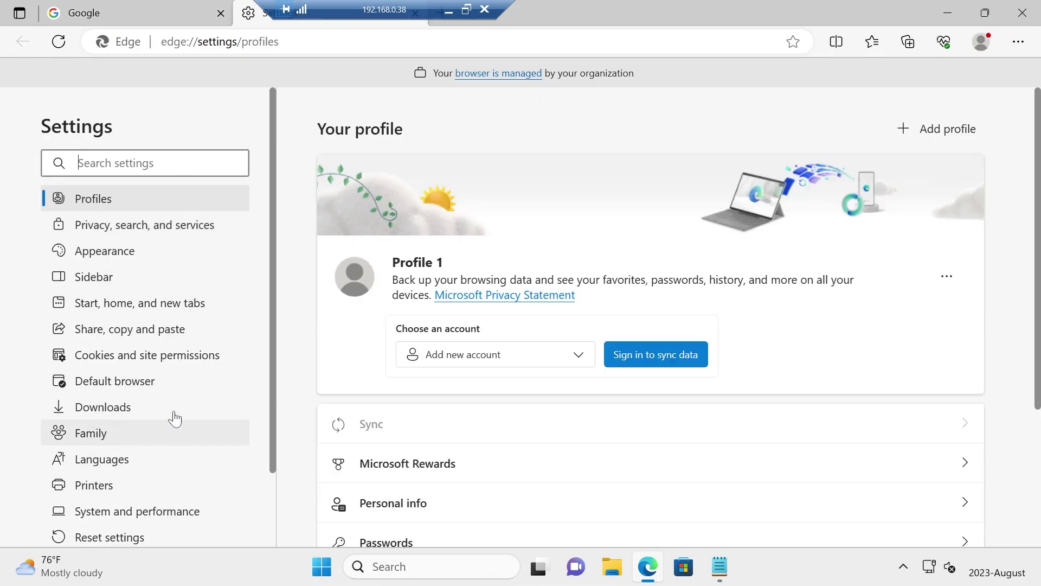
{"action": "scroll", "coordinate": [179, 337], "scroll_direction": "down", "scroll_amount": 1}
{"action": "scroll", "coordinate": [186, 377], "scroll_direction": "down", "scroll_amount": 1}
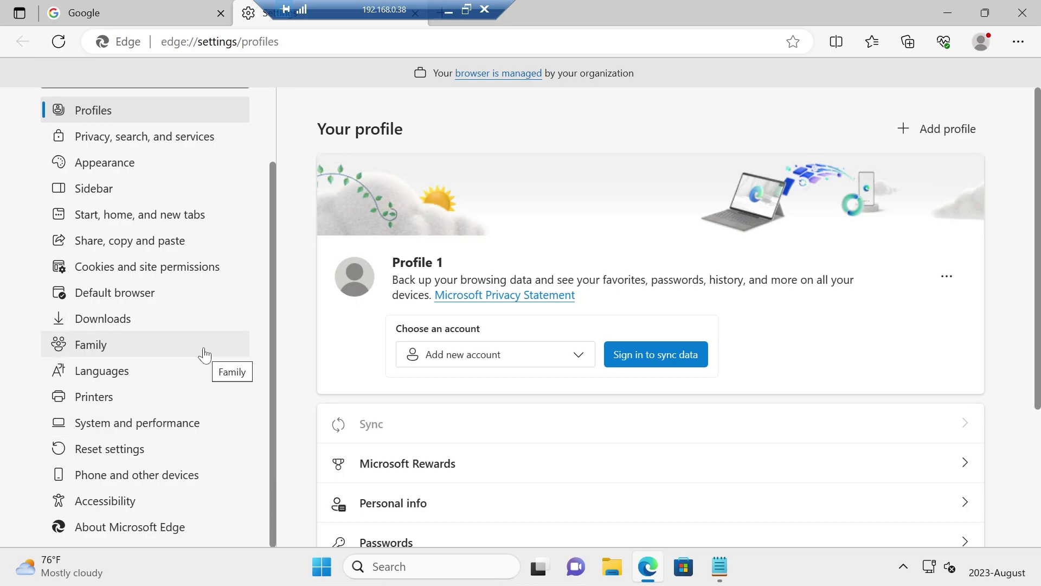
{"action": "scroll", "coordinate": [167, 290], "scroll_direction": "up", "scroll_amount": 2}
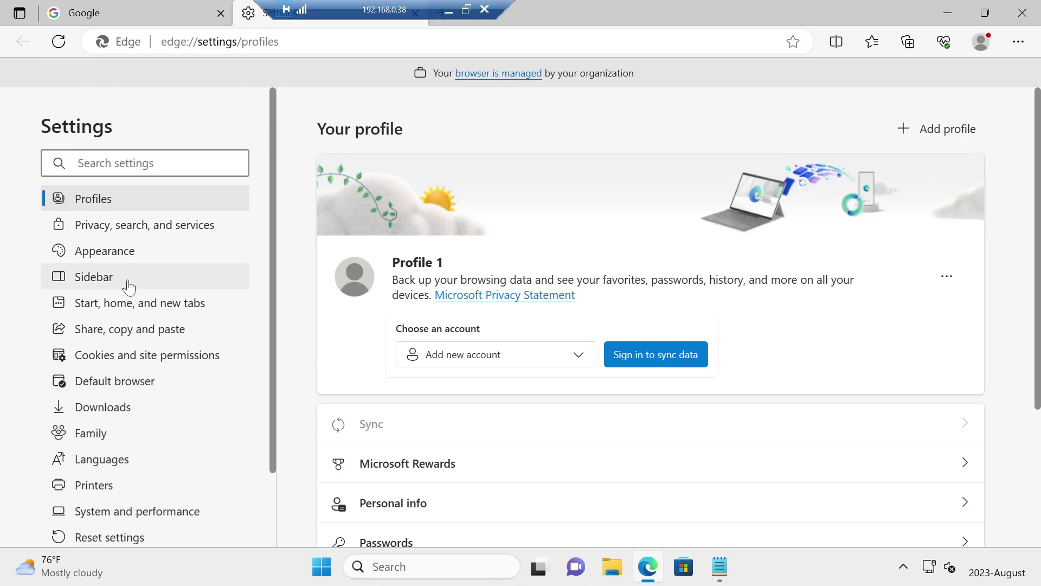
{"action": "left_click", "coordinate": [145, 227]}
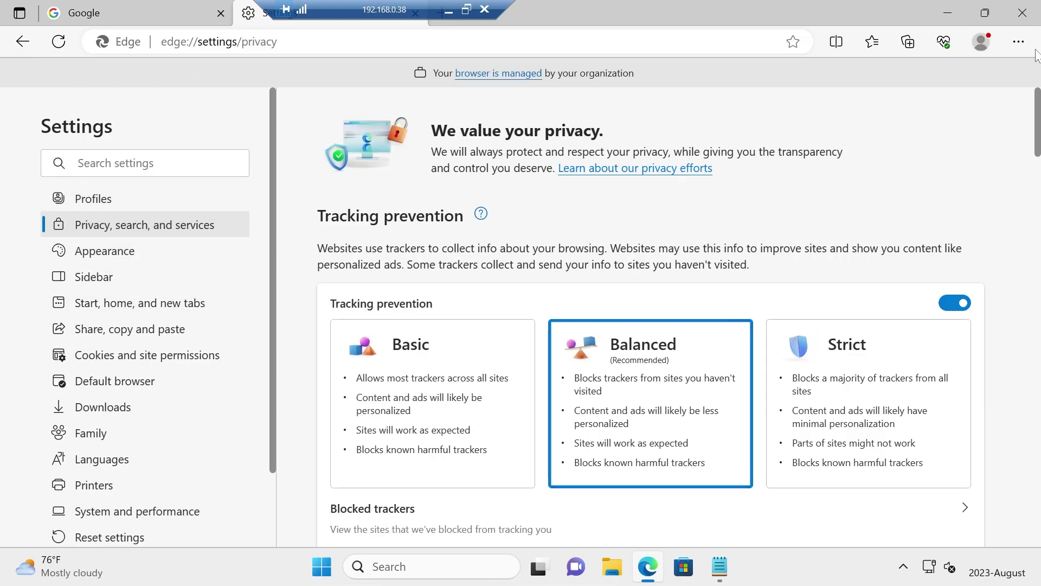
{"action": "left_click", "coordinate": [1018, 41]}
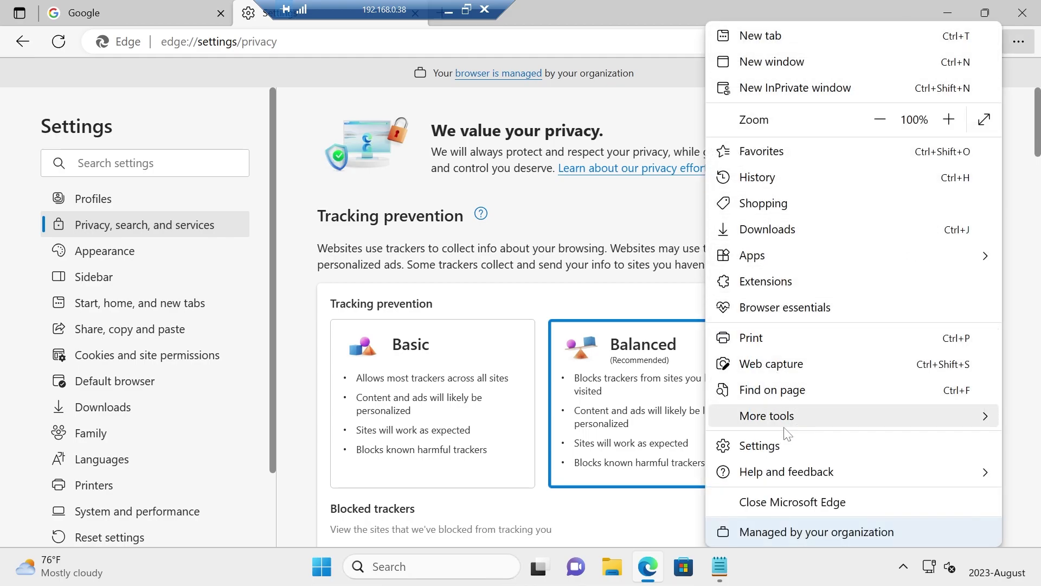
{"action": "left_click", "coordinate": [4, 218]}
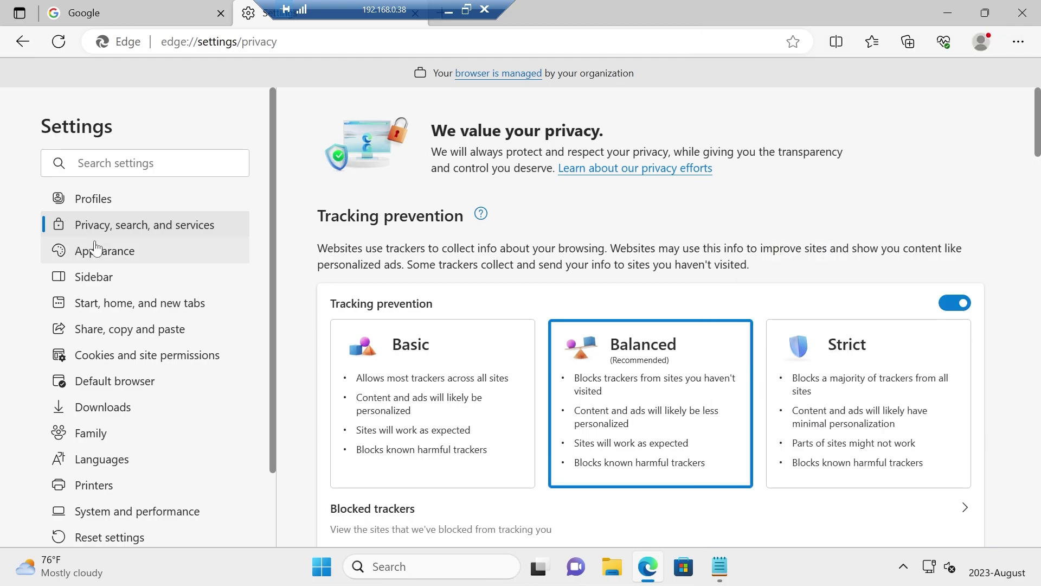
{"action": "scroll", "coordinate": [470, 417], "scroll_direction": "down", "scroll_amount": 5}
{"action": "scroll", "coordinate": [470, 417], "scroll_direction": "down", "scroll_amount": 20}
{"action": "scroll", "coordinate": [722, 381], "scroll_direction": "down", "scroll_amount": 19}
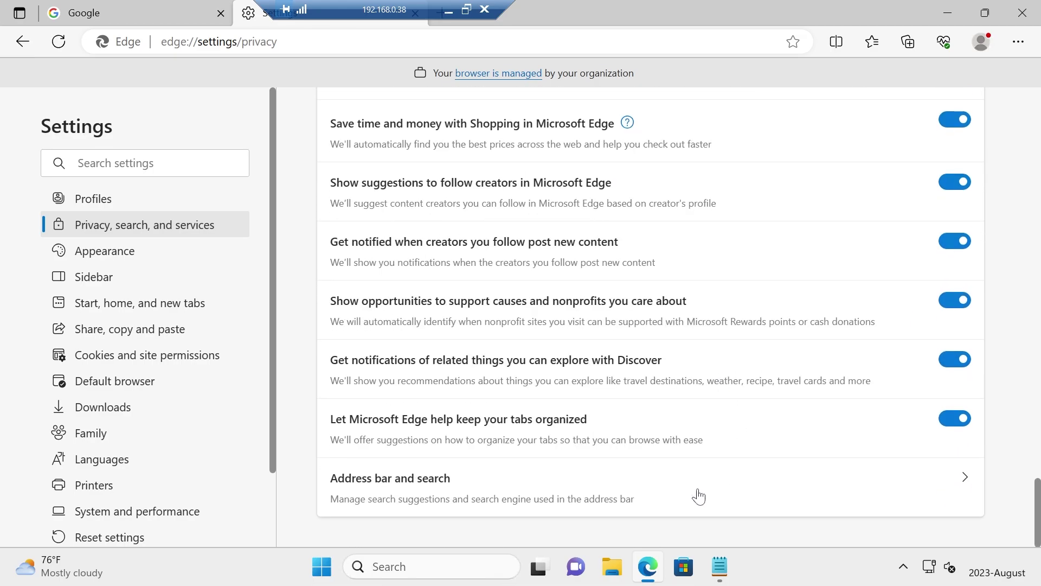
In Address bar and search, choose Google as the default search engine
{"action": "left_click", "coordinate": [567, 489]}
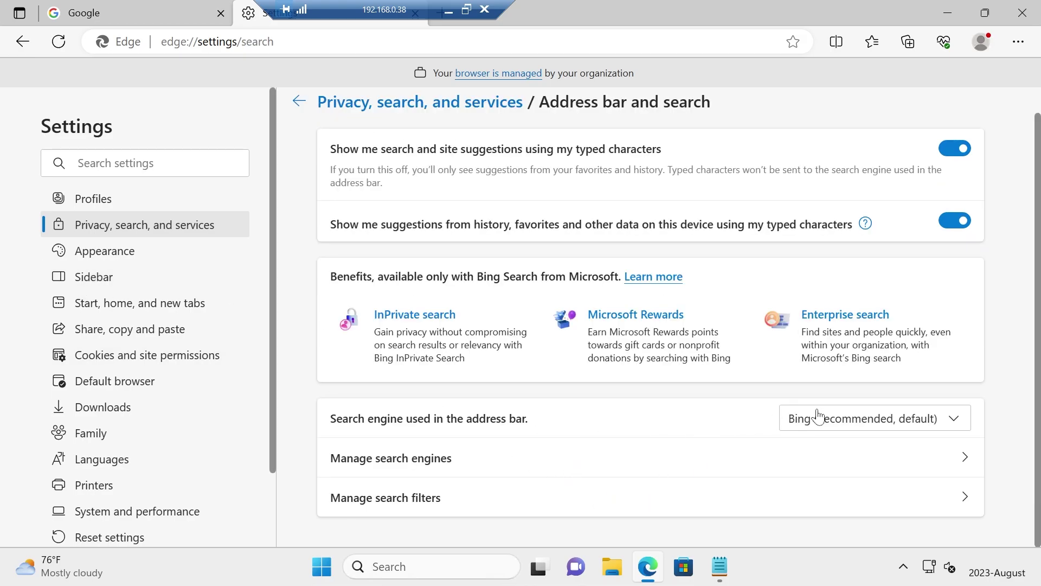
{"action": "left_click", "coordinate": [841, 425]}
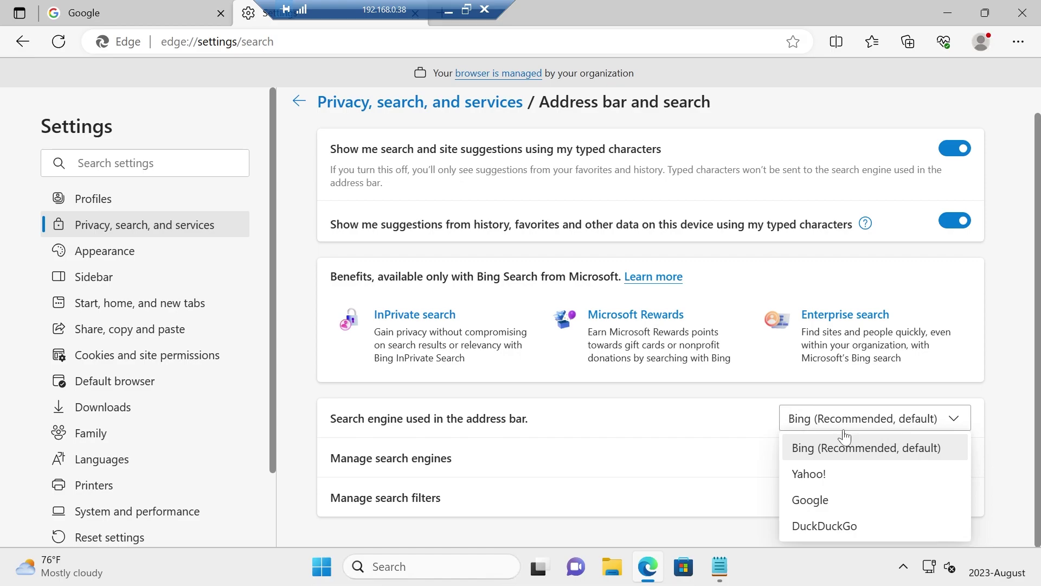
{"action": "left_click", "coordinate": [814, 504]}
{"action": "scroll", "coordinate": [629, 479], "scroll_direction": "down", "scroll_amount": 1}
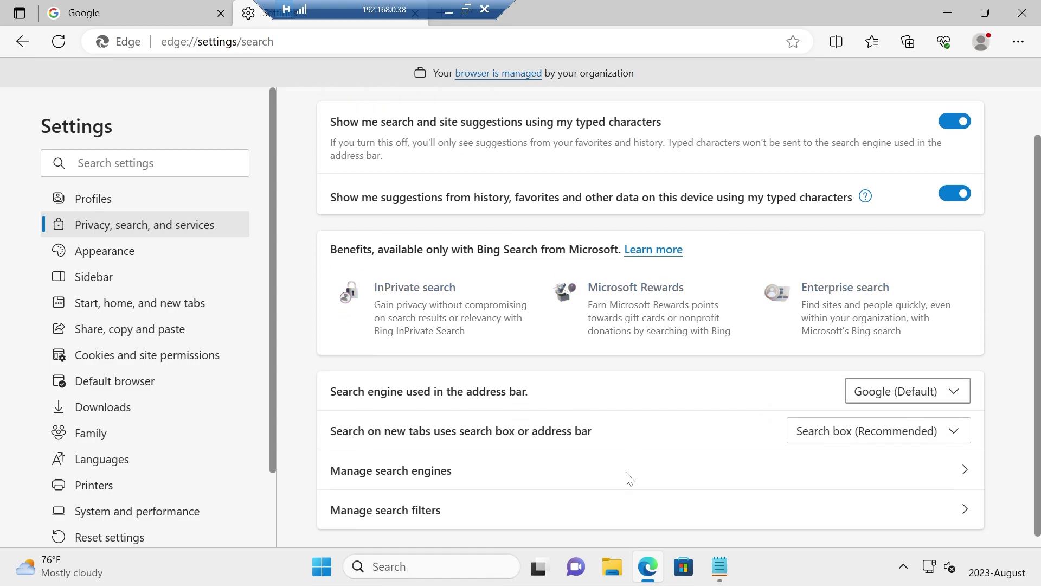
{"action": "left_click", "coordinate": [849, 430]}
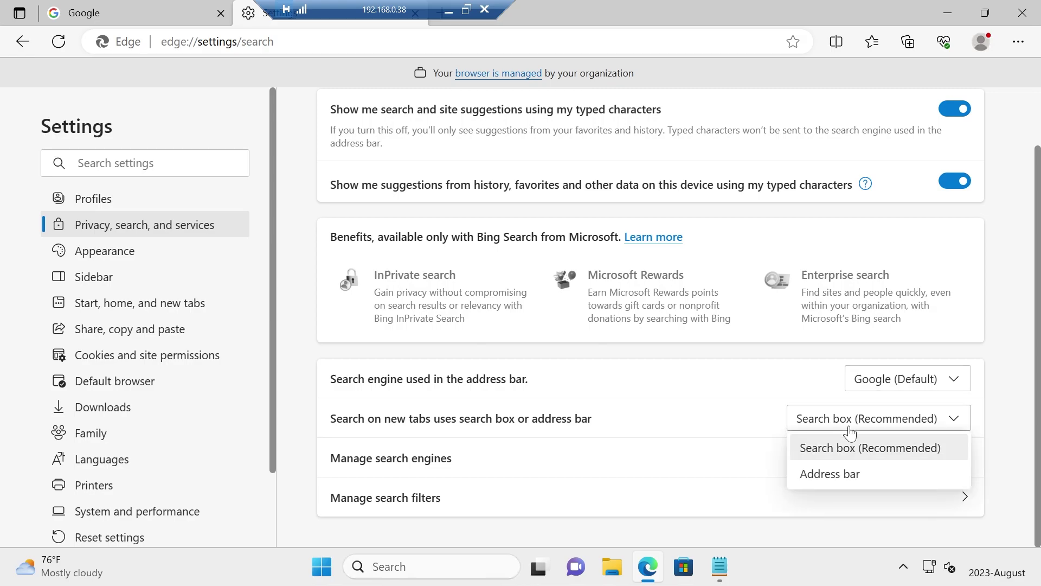
Remove Bing from Manage search engines and dismiss the removal notice
{"action": "left_click", "coordinate": [591, 460]}
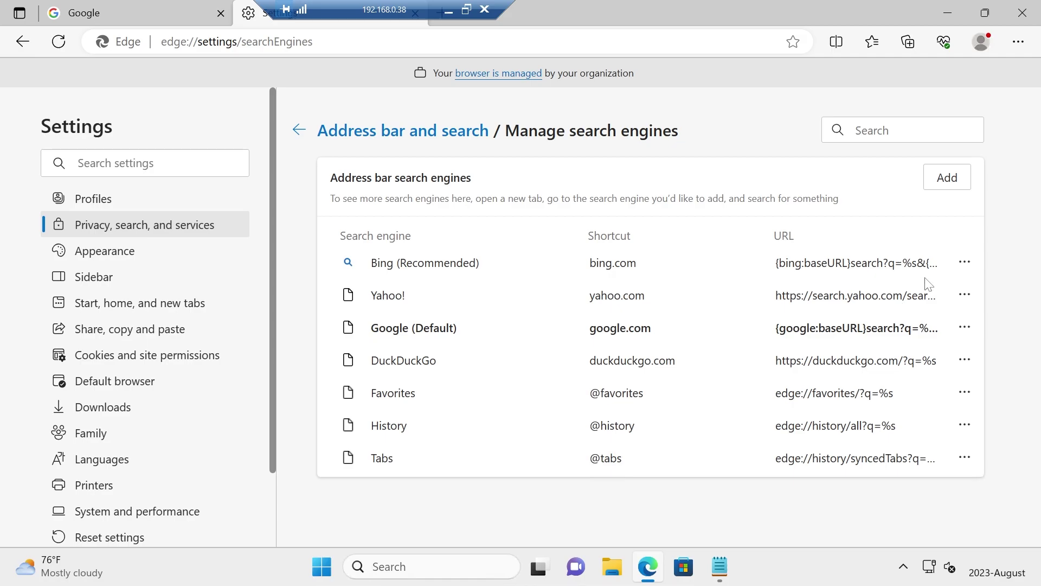
{"action": "left_click", "coordinate": [956, 264]}
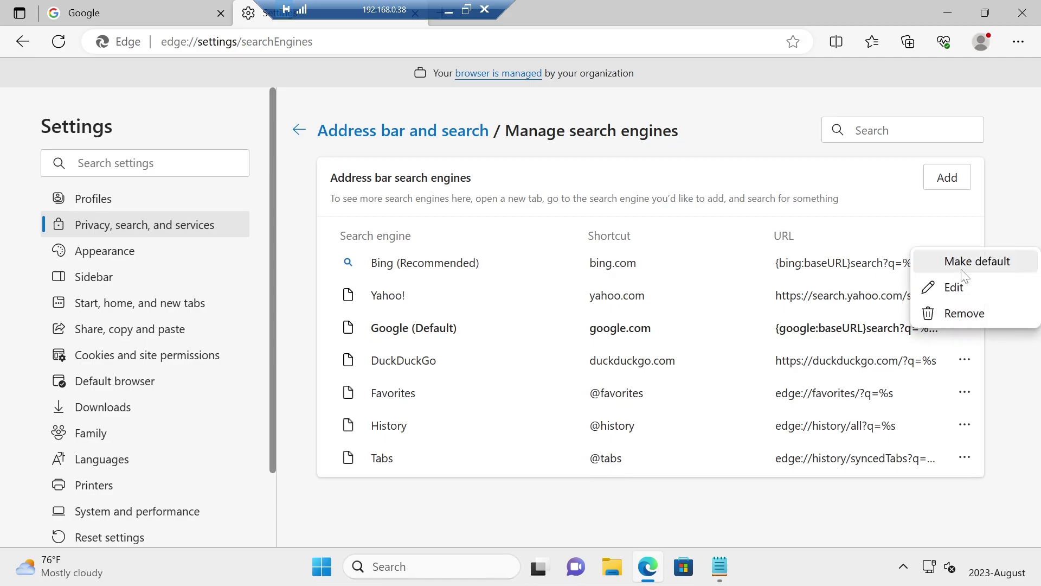
{"action": "left_click", "coordinate": [953, 315]}
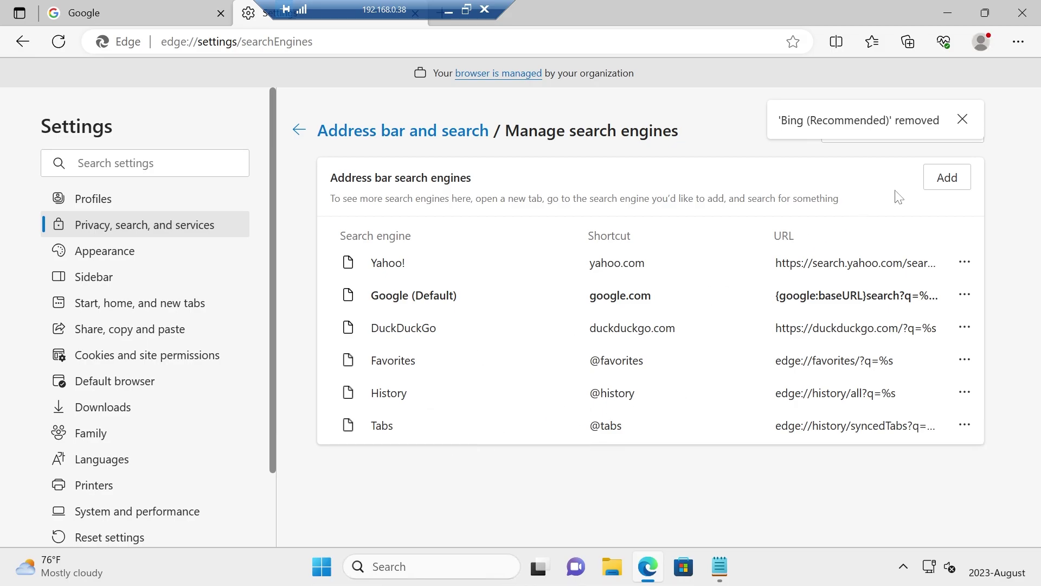
{"action": "left_click", "coordinate": [963, 120]}
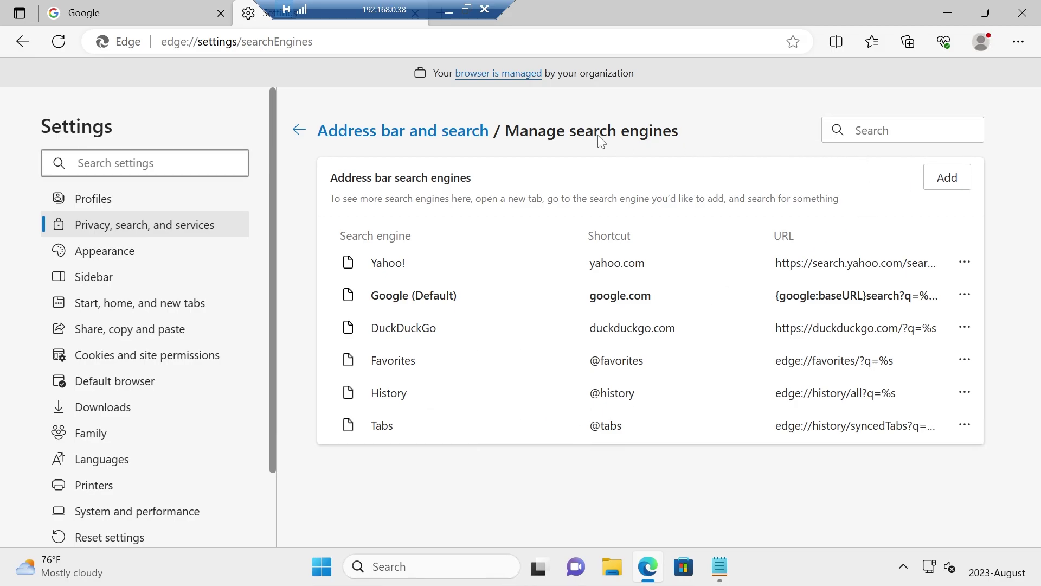
Return to Address bar and search to confirm the engine reads Google (Default)
{"action": "left_click", "coordinate": [449, 132]}
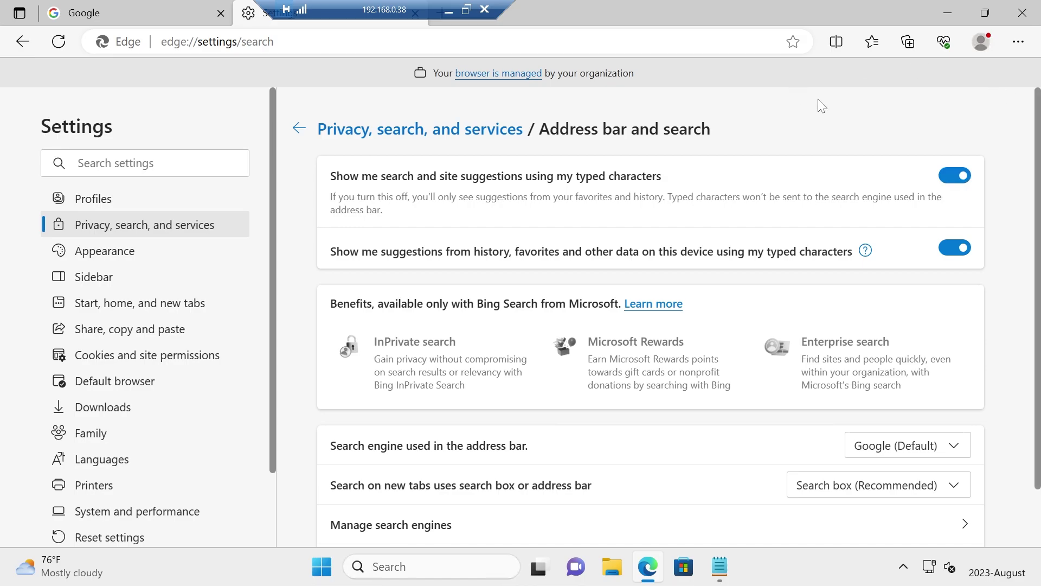
{"action": "scroll", "coordinate": [771, 458], "scroll_direction": "down", "scroll_amount": 2}
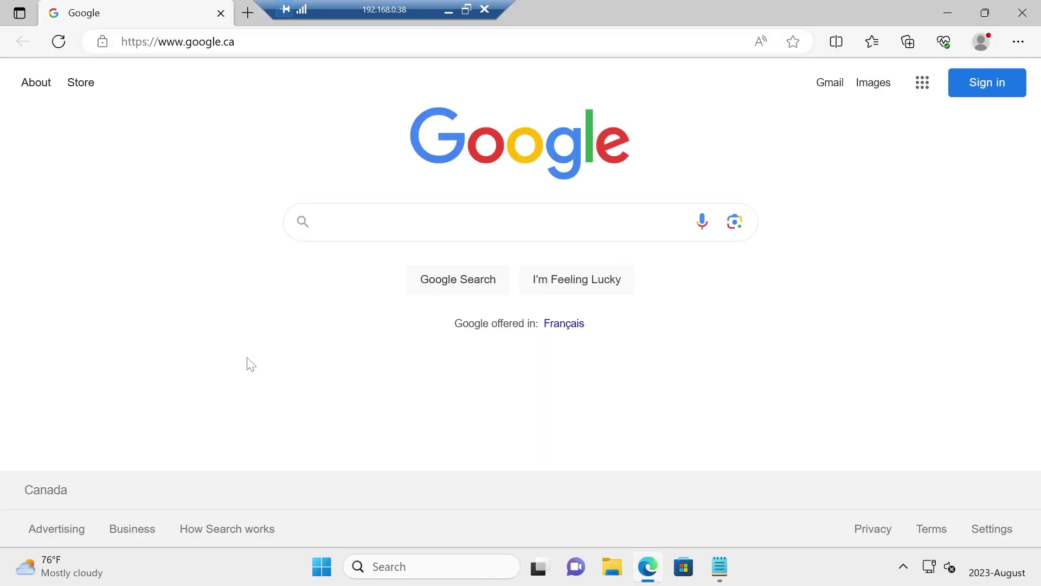
{"action": "left_click", "coordinate": [1022, 13]}
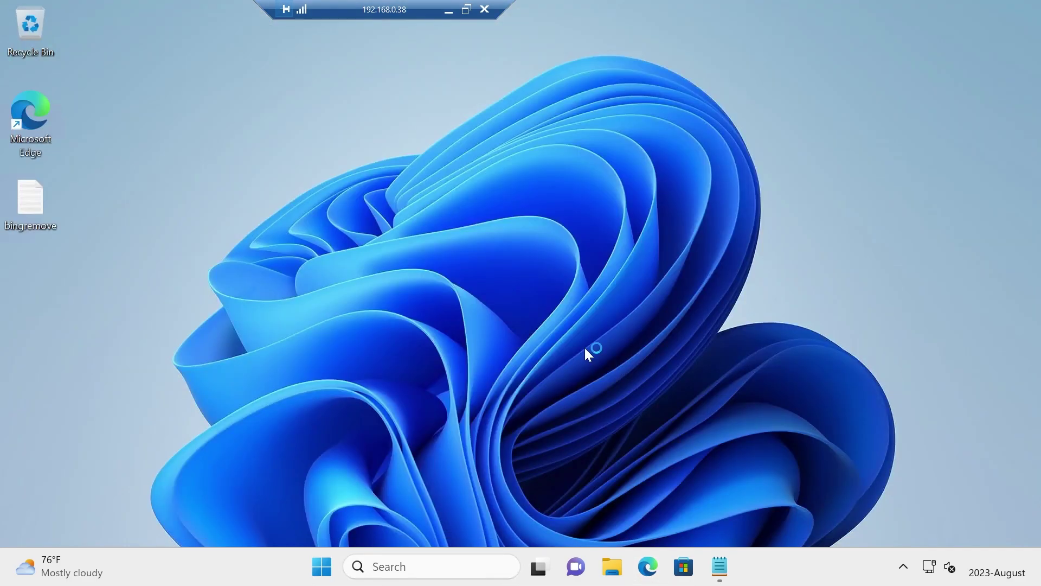